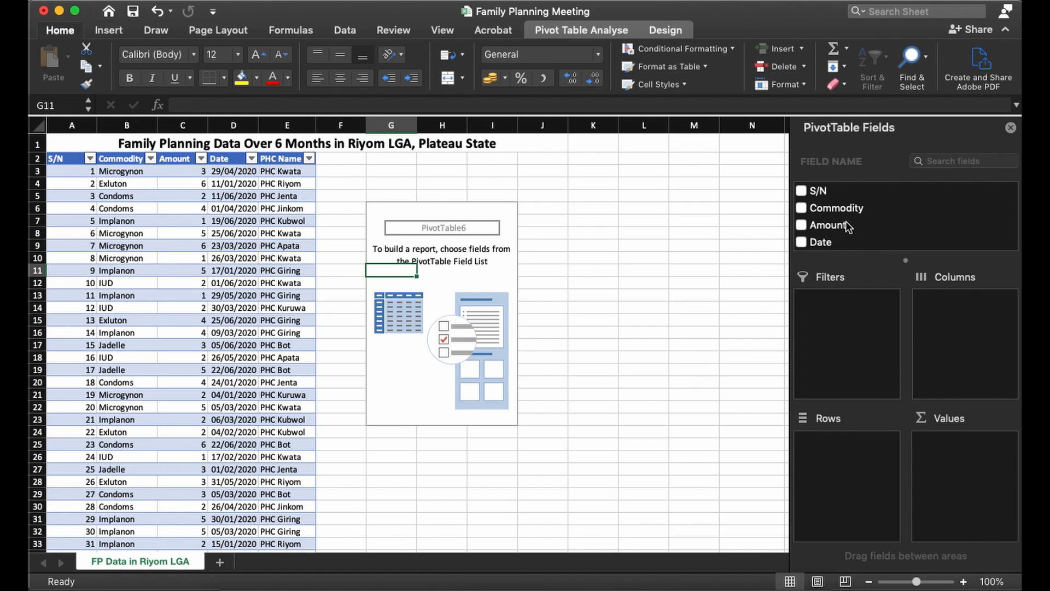
# Add the Commodity field to the pivot table as rows and the Amount field as summed values.
pyautogui.scroll(-2, 845, 228)
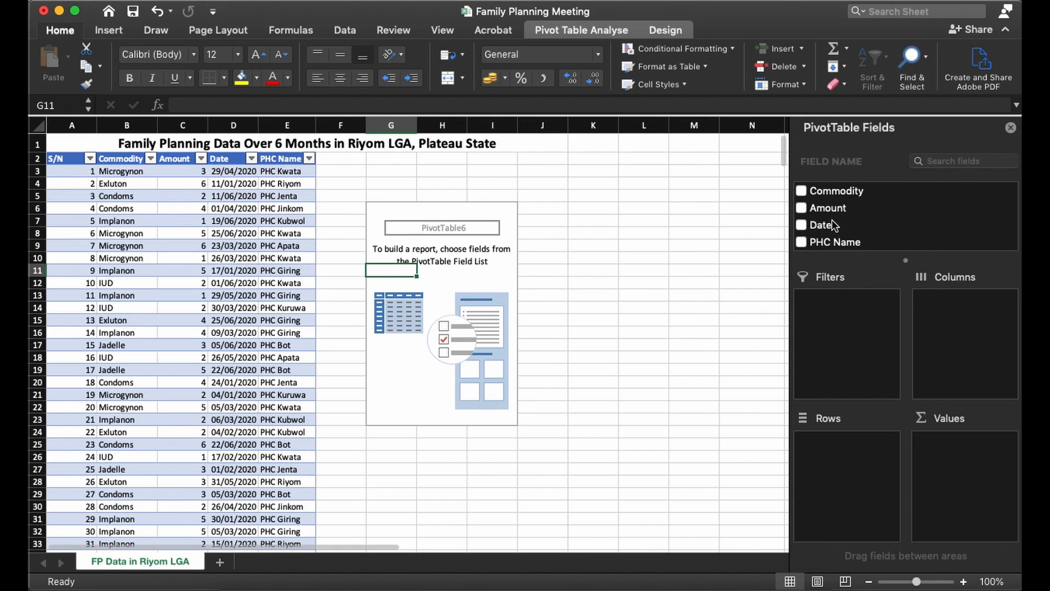
pyautogui.click(801, 191)
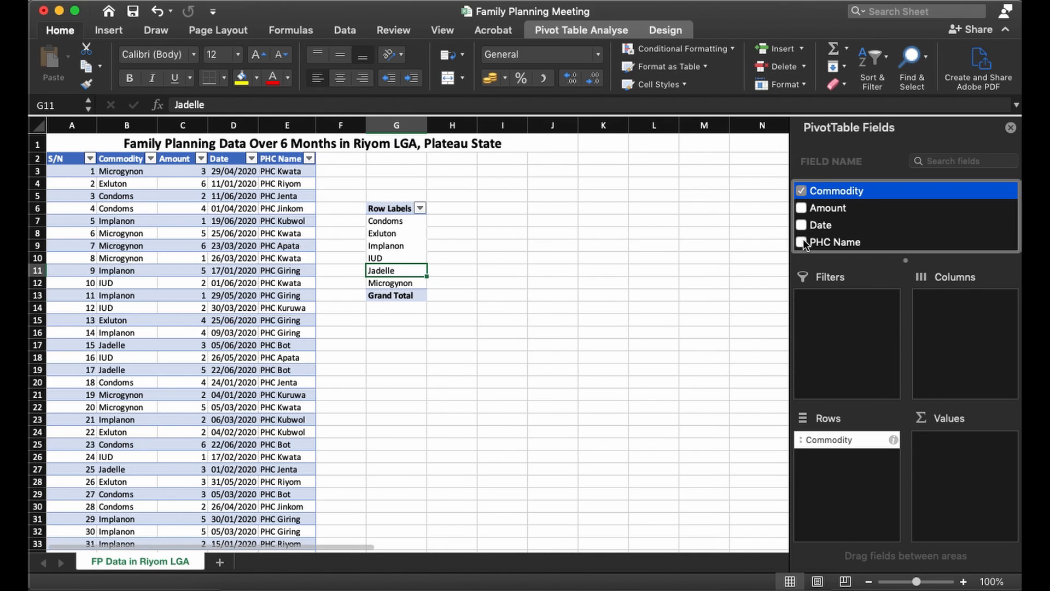
pyautogui.click(801, 208)
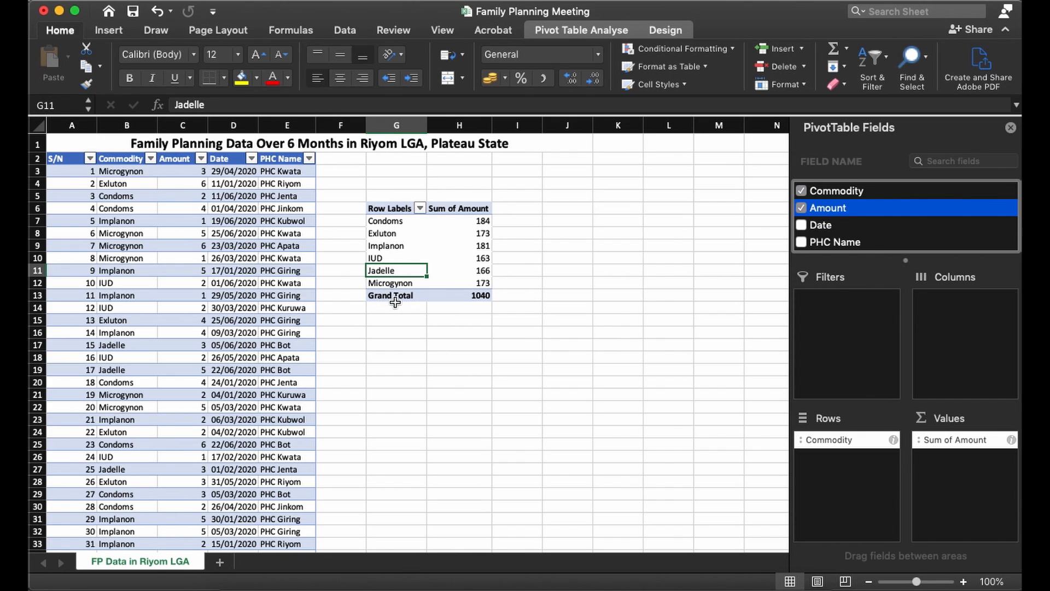
# Examine the commodity labels, their summed amounts and the grand total in the pivot table.
pyautogui.click(396, 222)
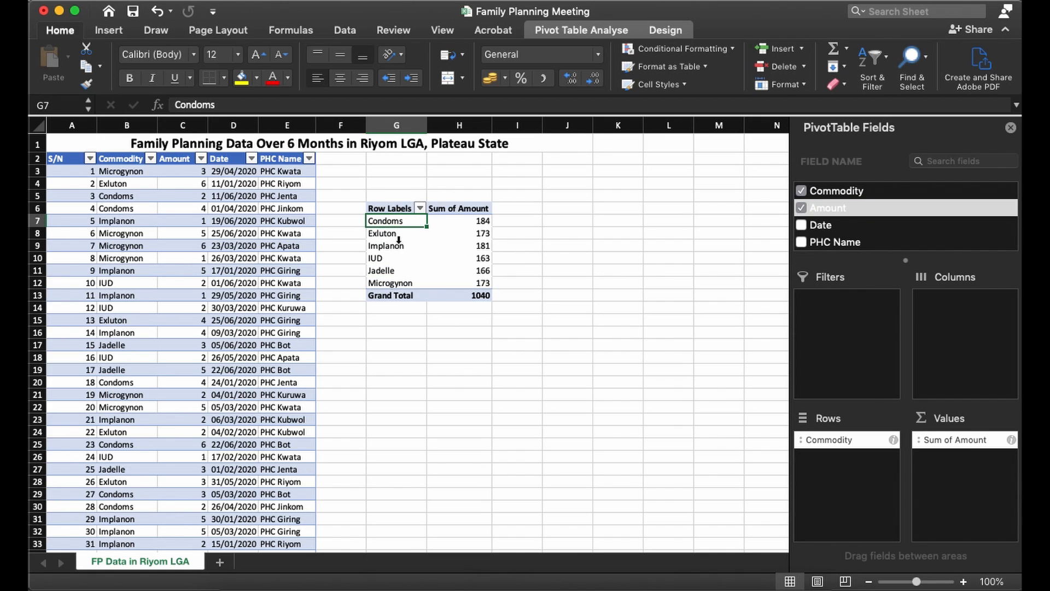
pyautogui.click(396, 235)
pyautogui.click(396, 246)
pyautogui.click(395, 259)
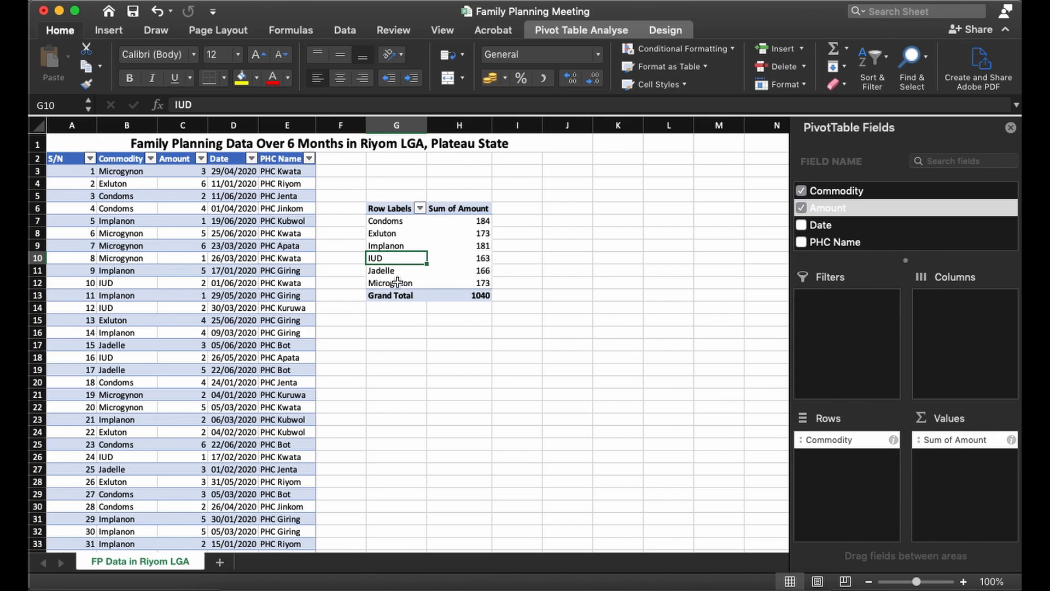
pyautogui.click(397, 283)
pyautogui.click(475, 222)
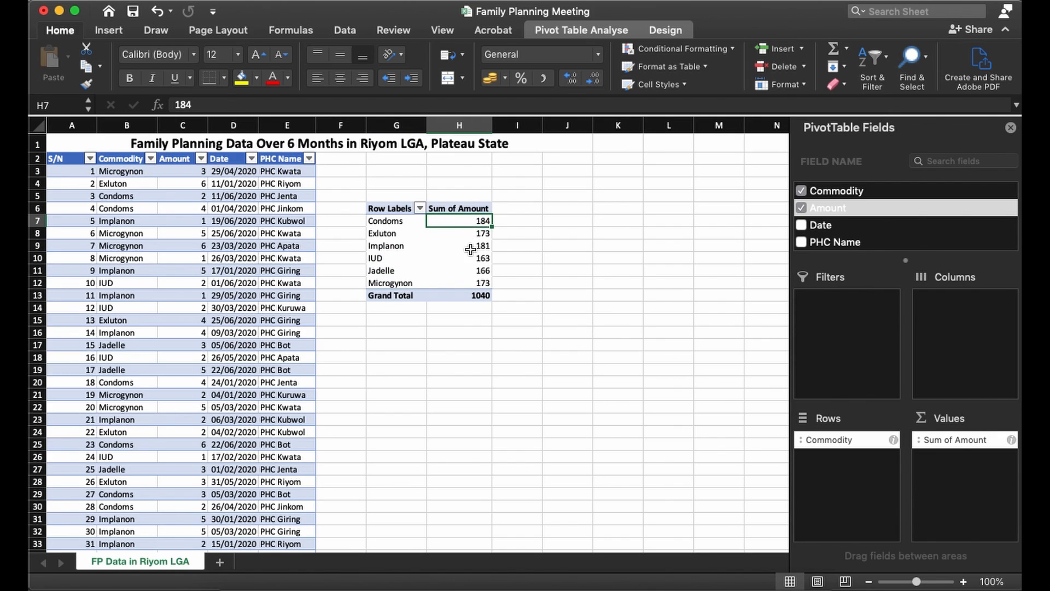
pyautogui.click(389, 300)
pyautogui.click(462, 300)
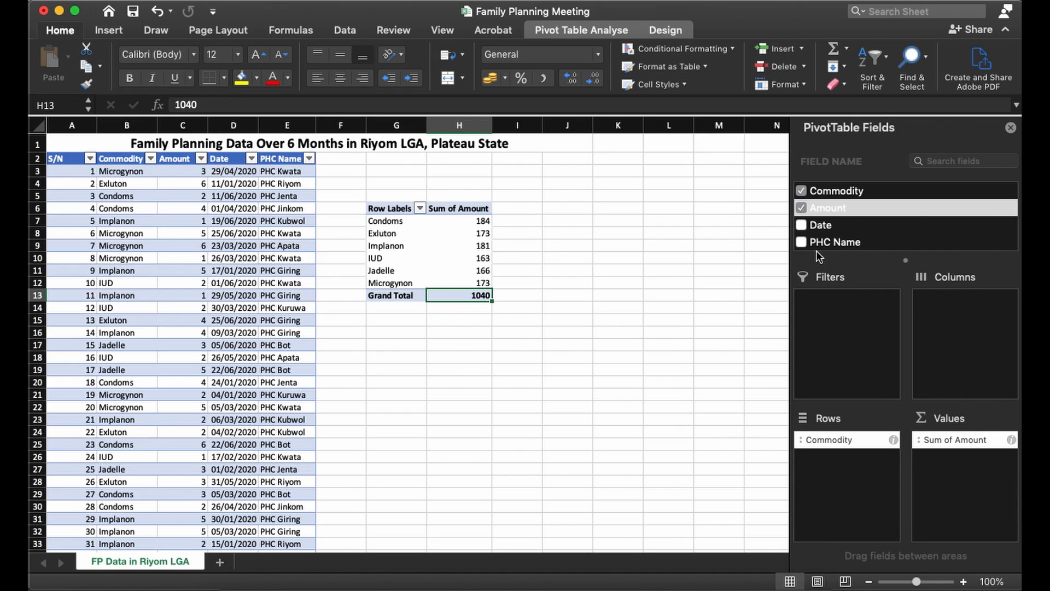
# Add the PHC Name field to the pivot table and place it in the filters area.
pyautogui.click(802, 242)
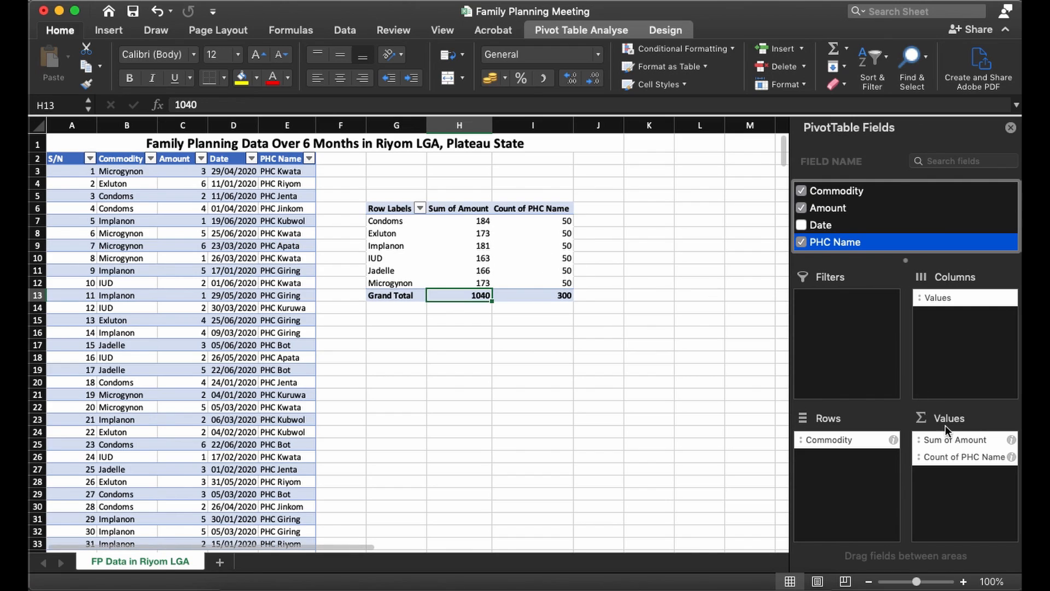
pyautogui.moveTo(956, 462); pyautogui.dragTo(857, 328)
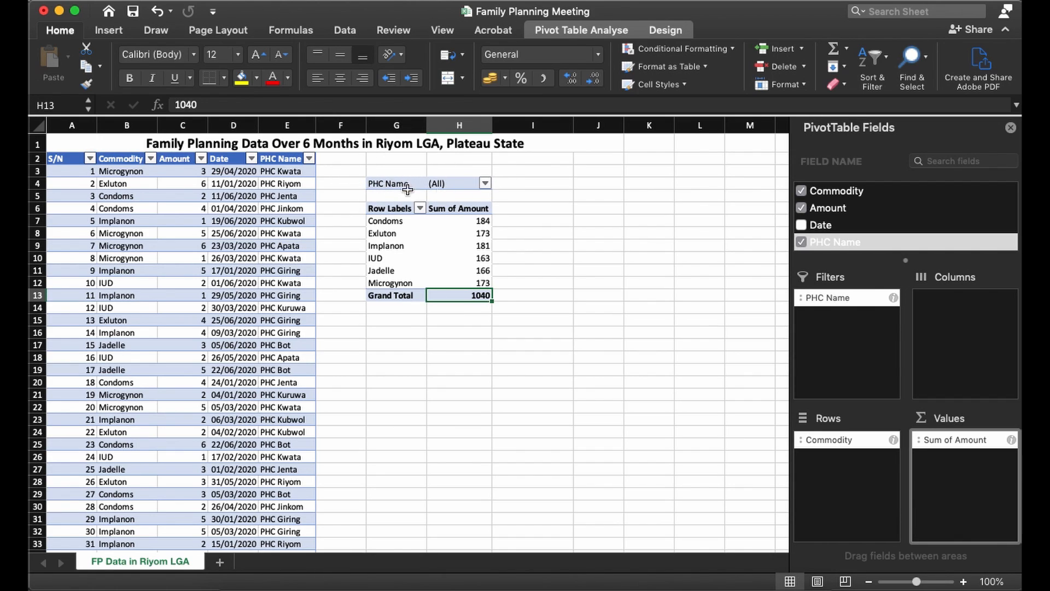
# Filter the pivot table by PHC Name to show only PHC Apata.
pyautogui.click(485, 184)
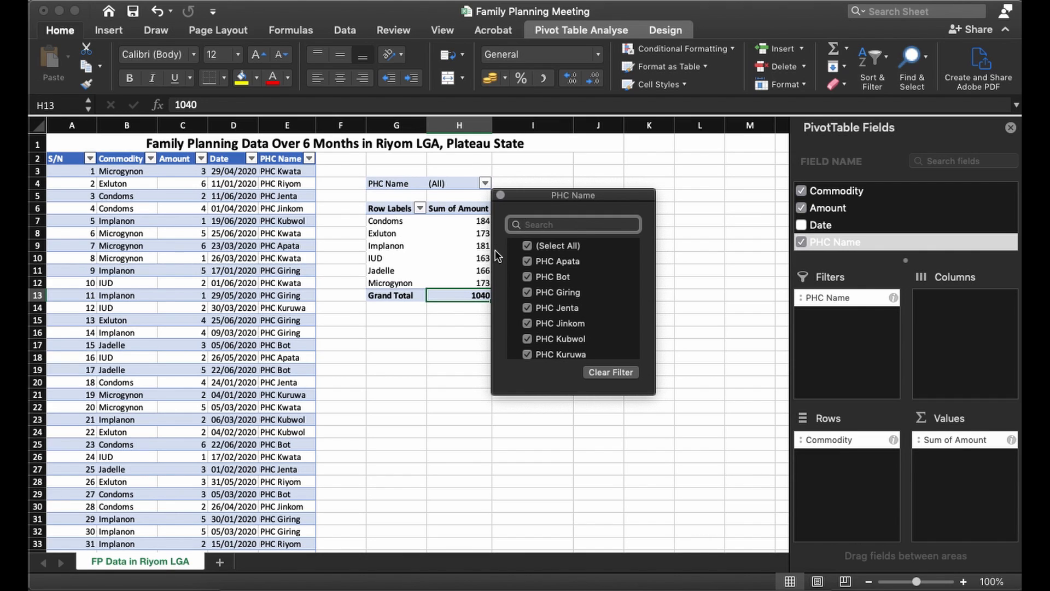
pyautogui.click(527, 246)
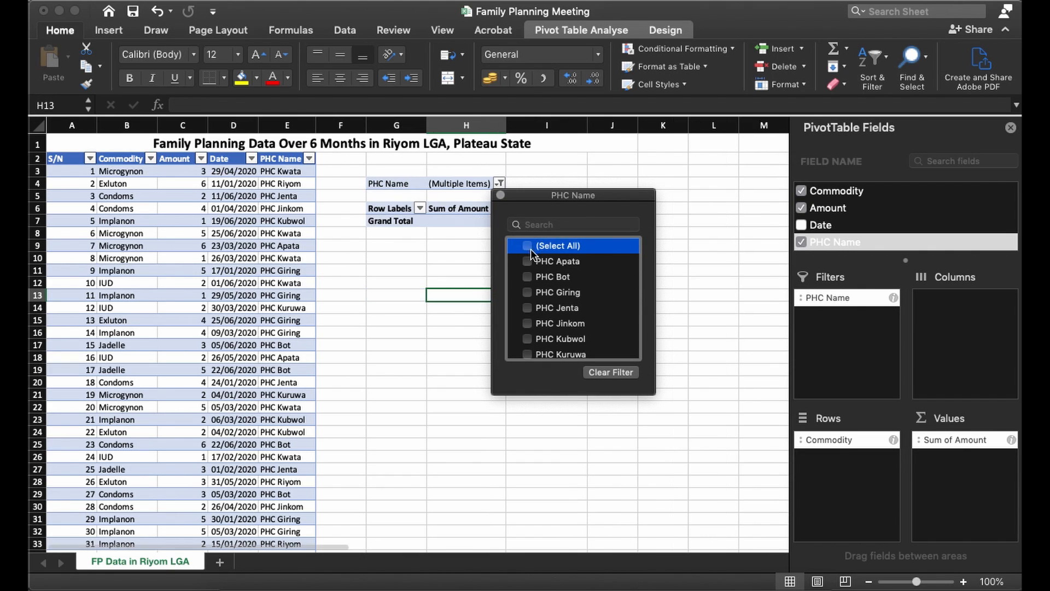
pyautogui.click(499, 184)
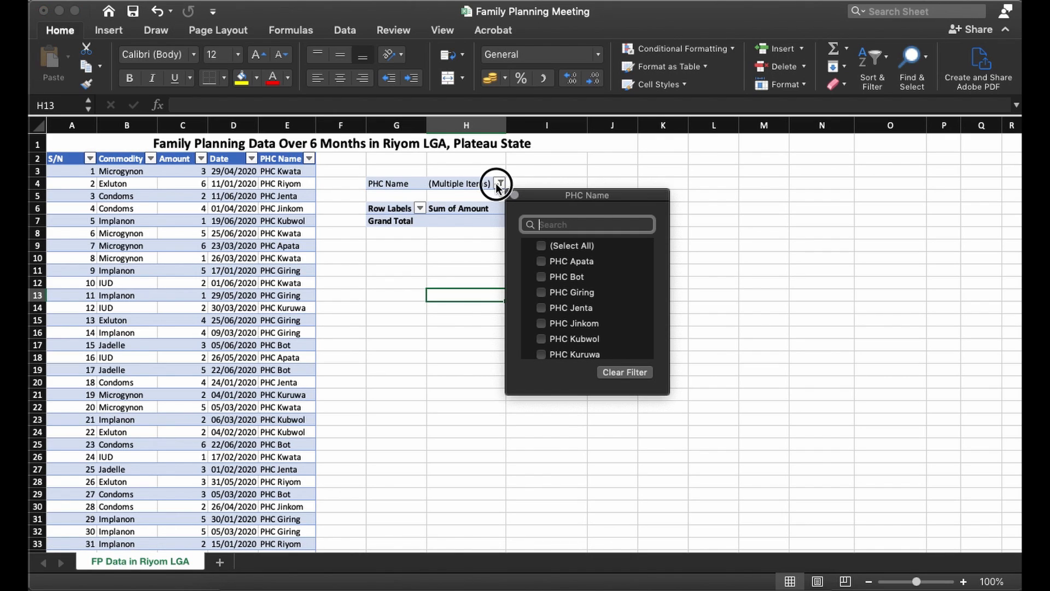
pyautogui.click(541, 261)
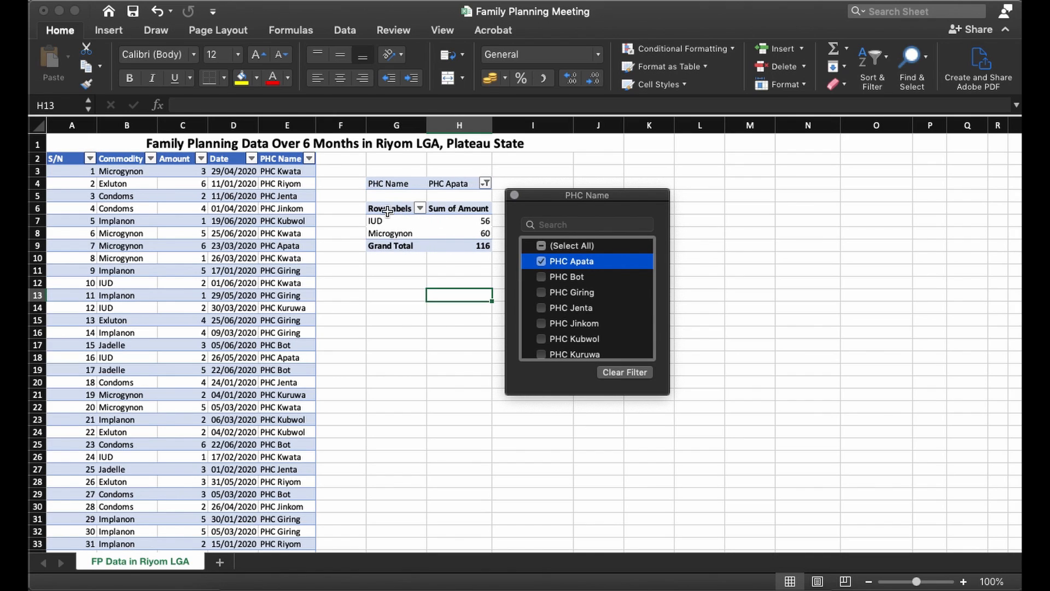
pyautogui.click(435, 227)
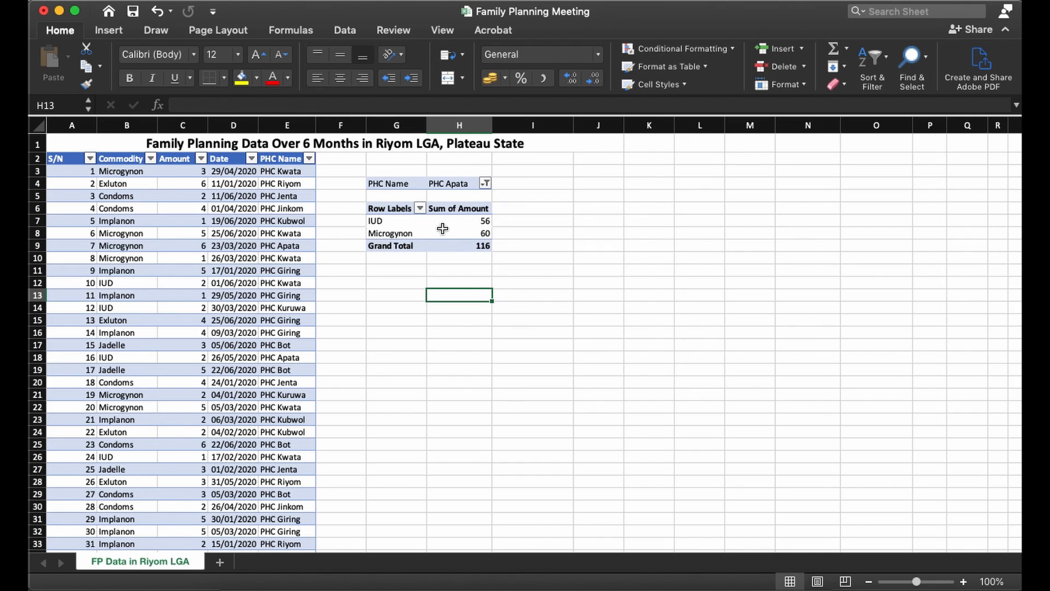
pyautogui.click(444, 223)
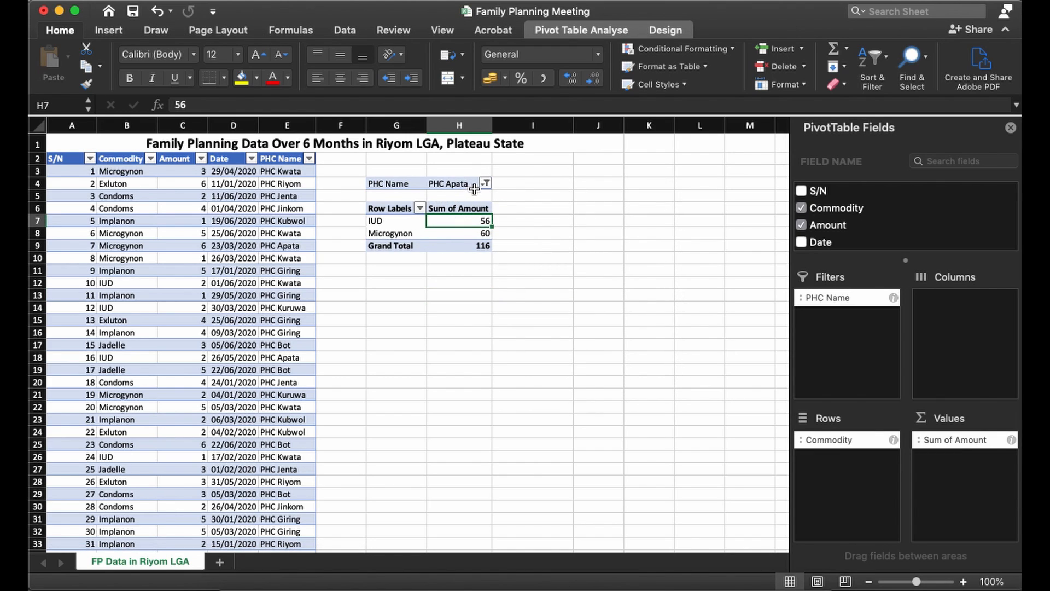
# Extend the PHC Name filter to include PHC Giring, PHC Jenta and PHC Jinkom.
pyautogui.click(485, 183)
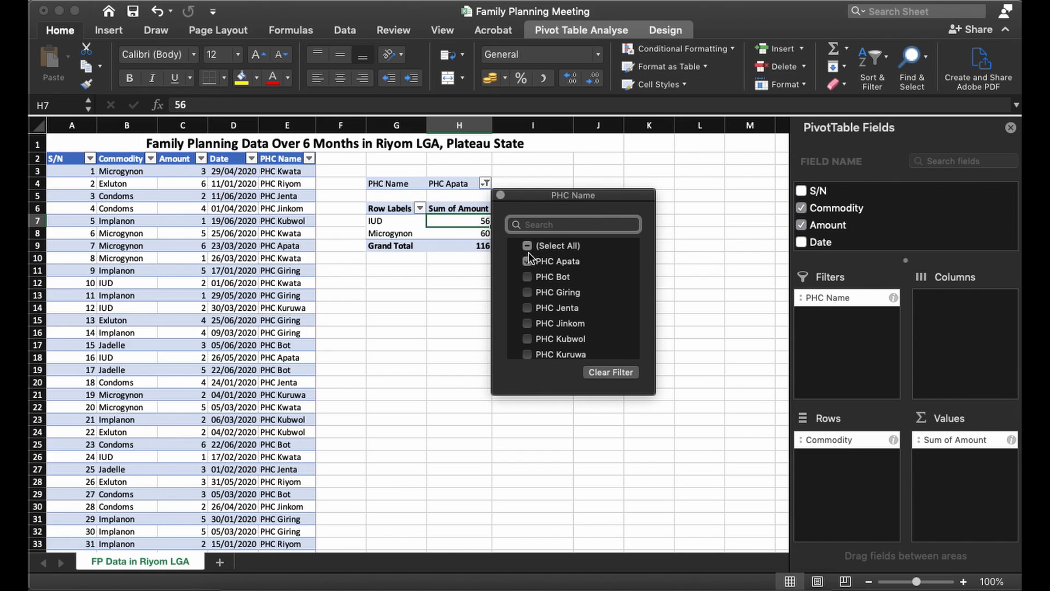
pyautogui.click(529, 293)
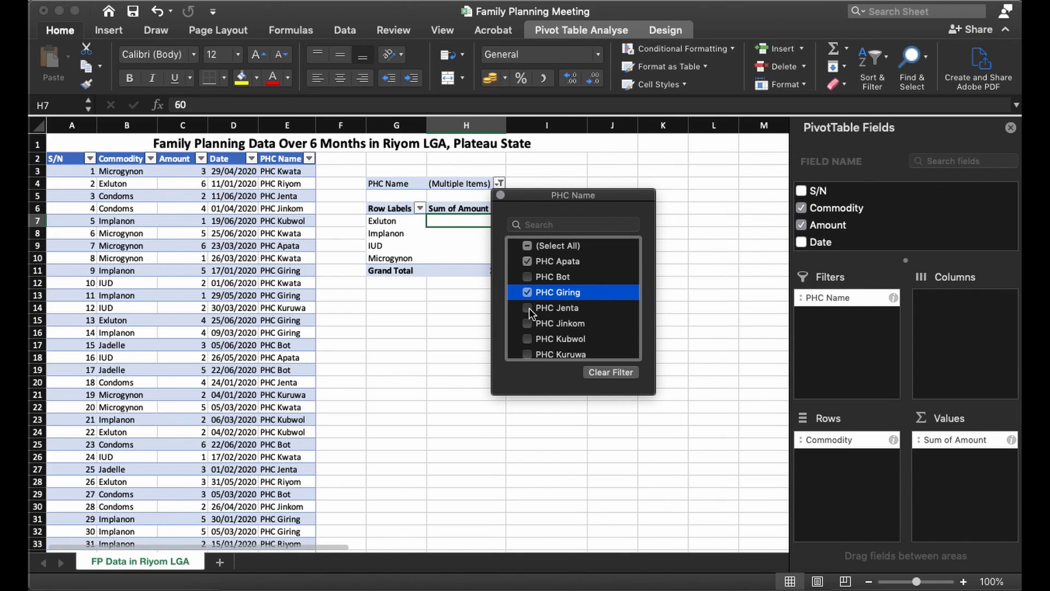
pyautogui.click(523, 309)
pyautogui.click(527, 309)
pyautogui.click(527, 308)
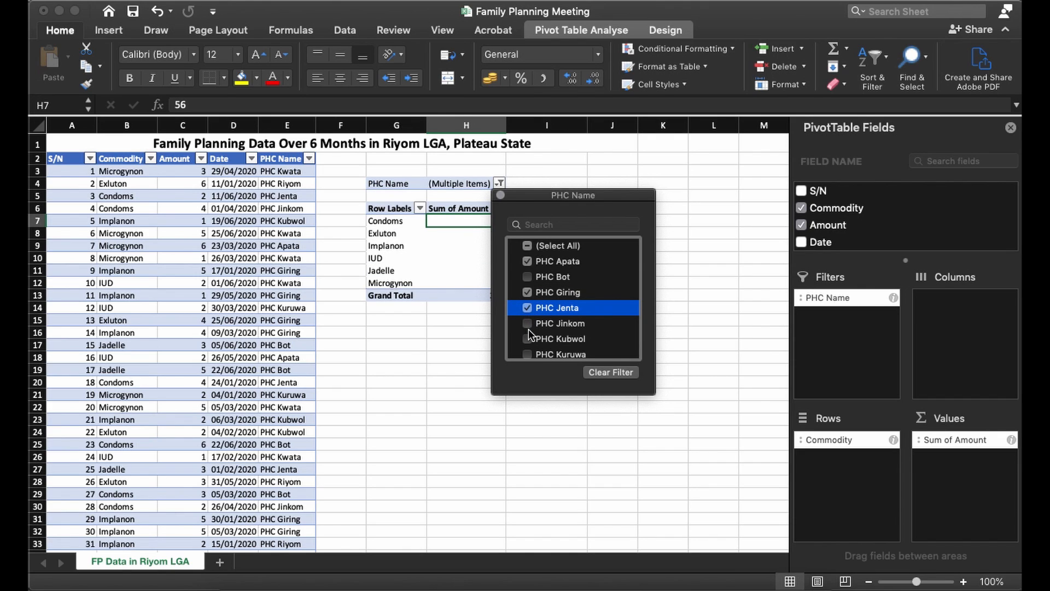
pyautogui.click(528, 324)
pyautogui.moveTo(561, 195); pyautogui.dragTo(598, 173)
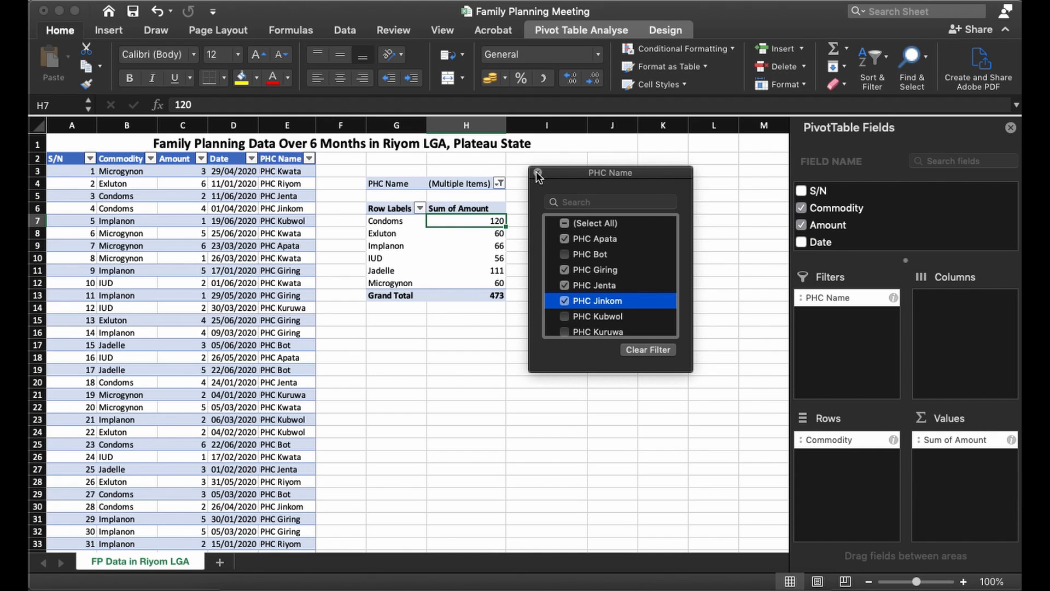
# Reset the PHC Name filter to include all health centres and close the filter window.
pyautogui.click(643, 350)
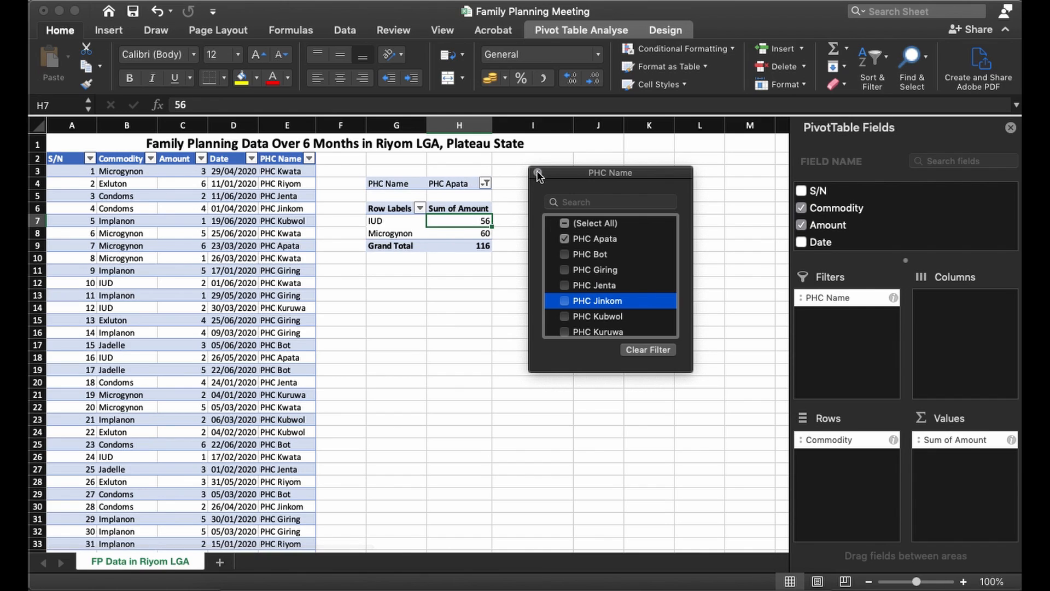
pyautogui.click(566, 224)
pyautogui.click(564, 224)
pyautogui.click(563, 222)
pyautogui.click(537, 173)
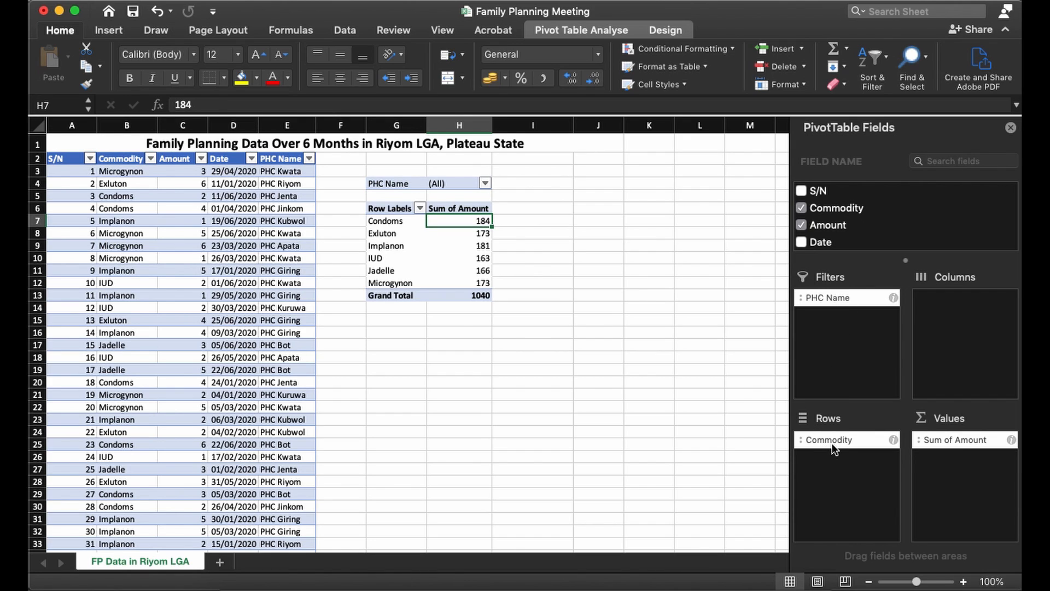
# Move the Commodity field of the pivot table from rows to filters.
pyautogui.moveTo(832, 441); pyautogui.dragTo(861, 334)
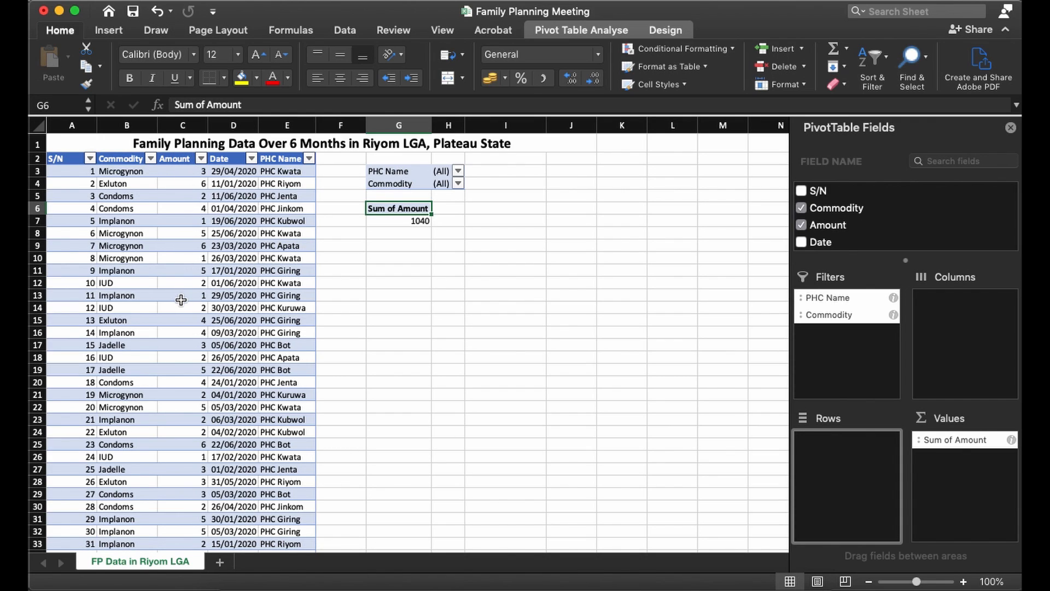
pyautogui.click(405, 219)
pyautogui.click(406, 209)
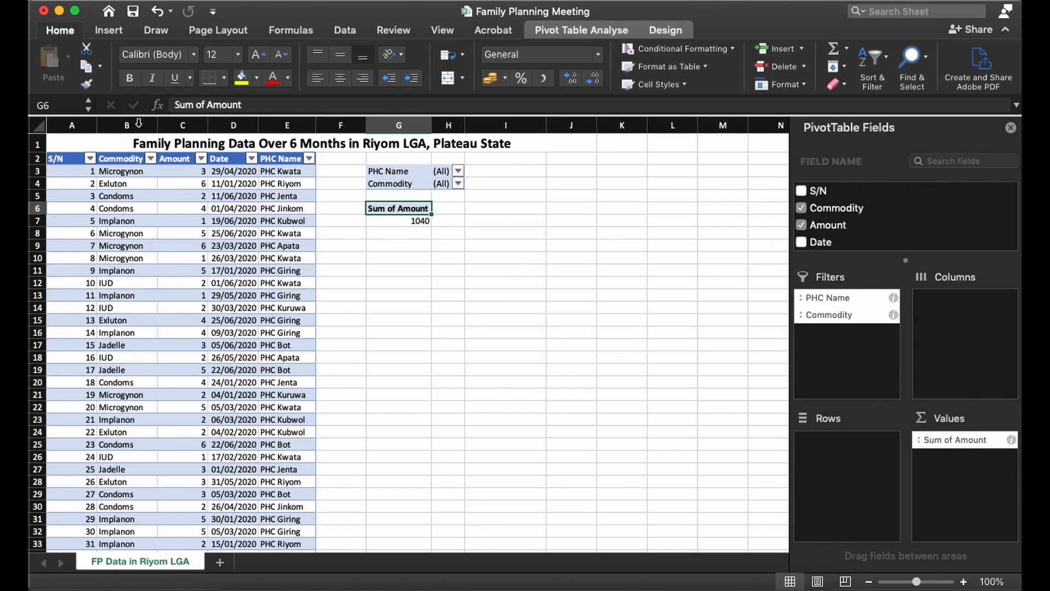
# Select the source table's Amount values from C3 to C23 and compare them with the pivot table's Sum of Amount.
pyautogui.click(182, 178)
pyautogui.moveTo(182, 178); pyautogui.dragTo(181, 422)
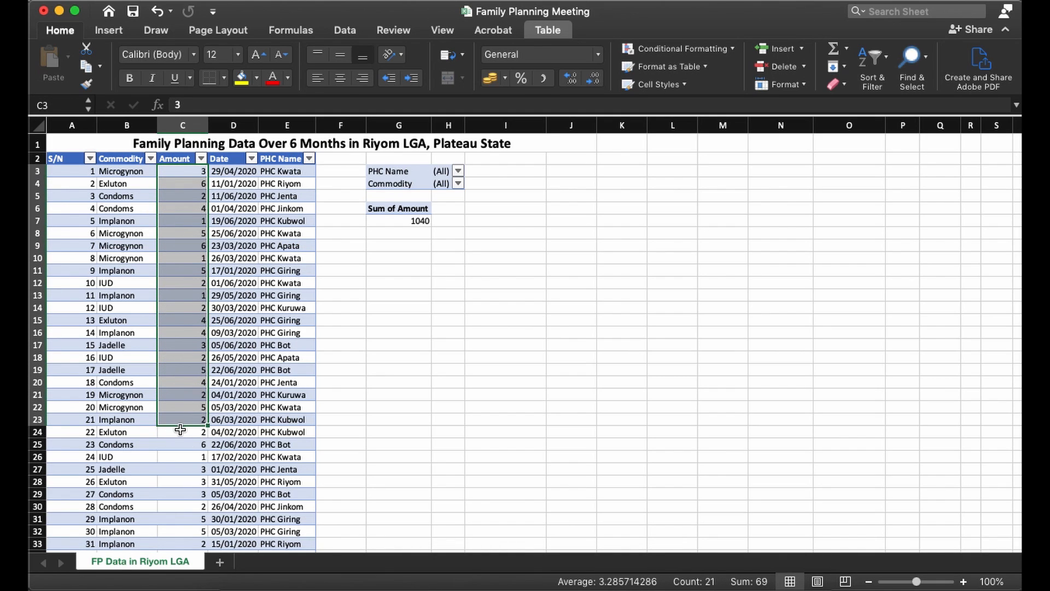
pyautogui.click(182, 395)
pyautogui.click(406, 222)
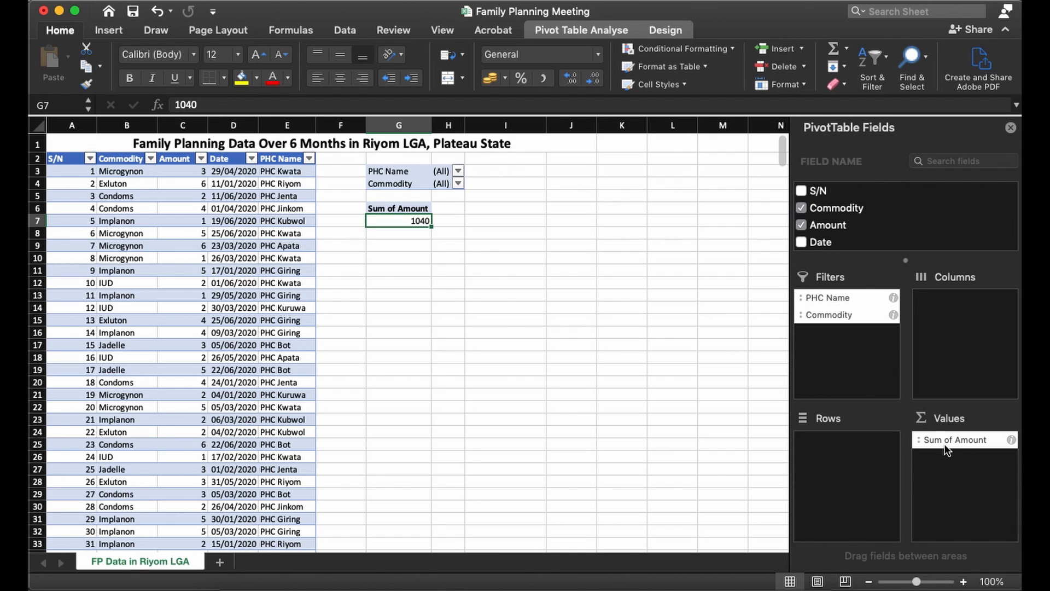
# Try the Commodity field in the pivot table's values area and move it back to rows.
pyautogui.moveTo(840, 318); pyautogui.dragTo(946, 468)
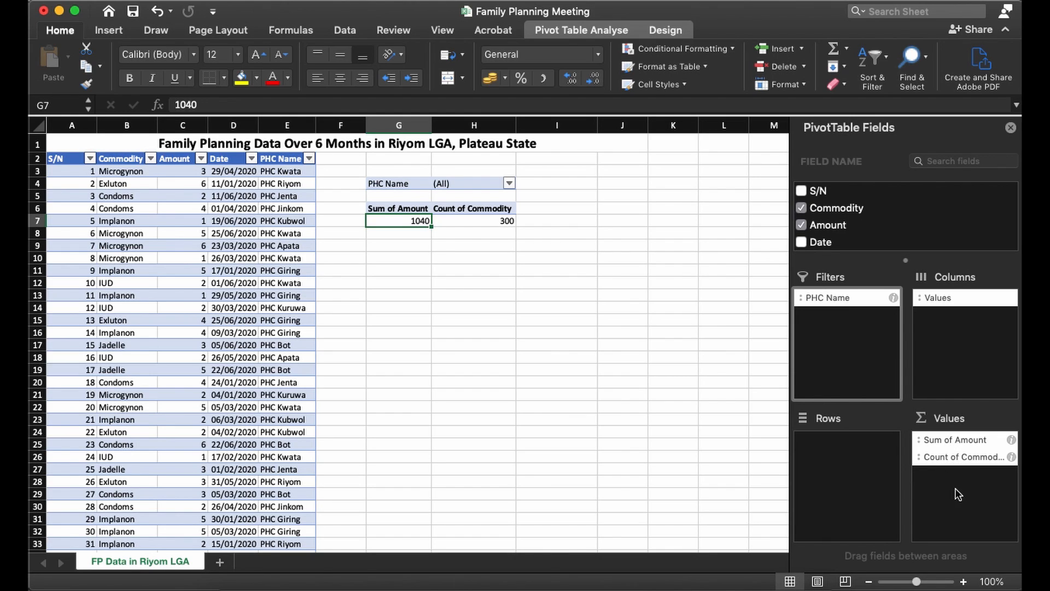
pyautogui.moveTo(949, 452); pyautogui.dragTo(851, 459)
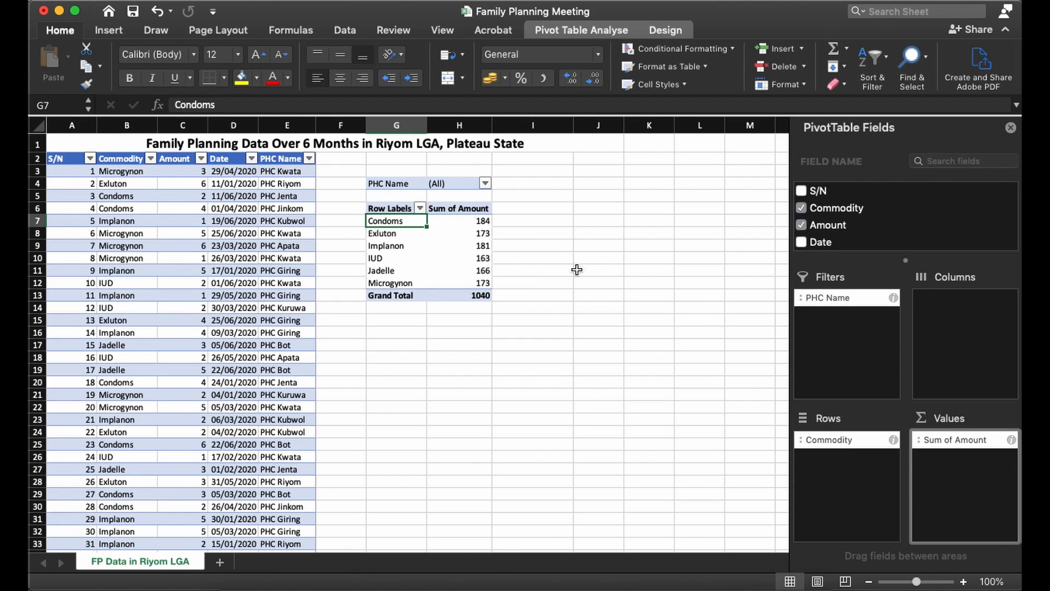
# Examine the Sum of Amount values for the individual commodities in the pivot table.
pyautogui.click(473, 223)
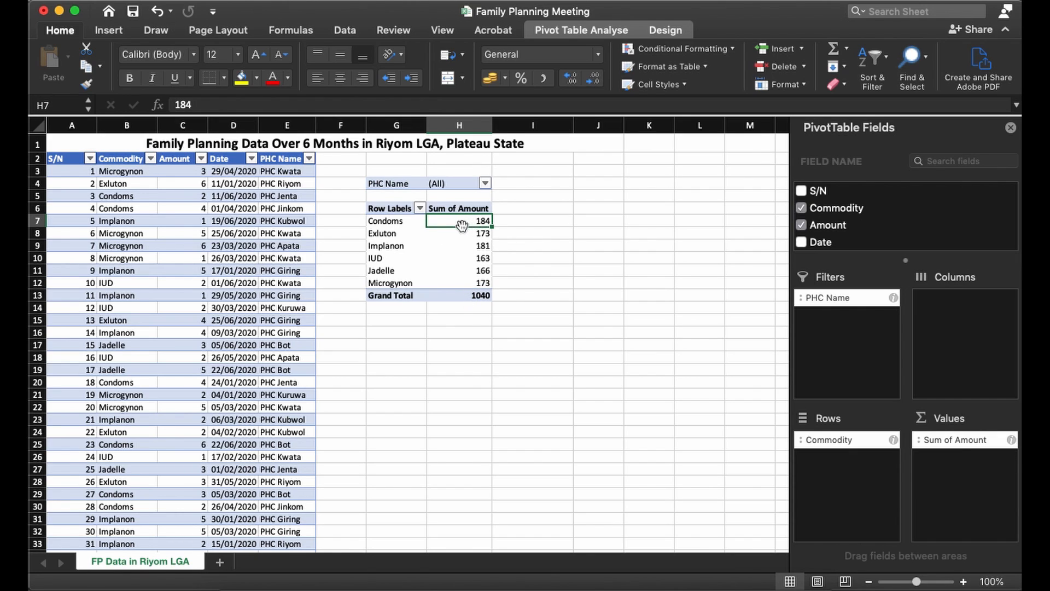
pyautogui.click(466, 239)
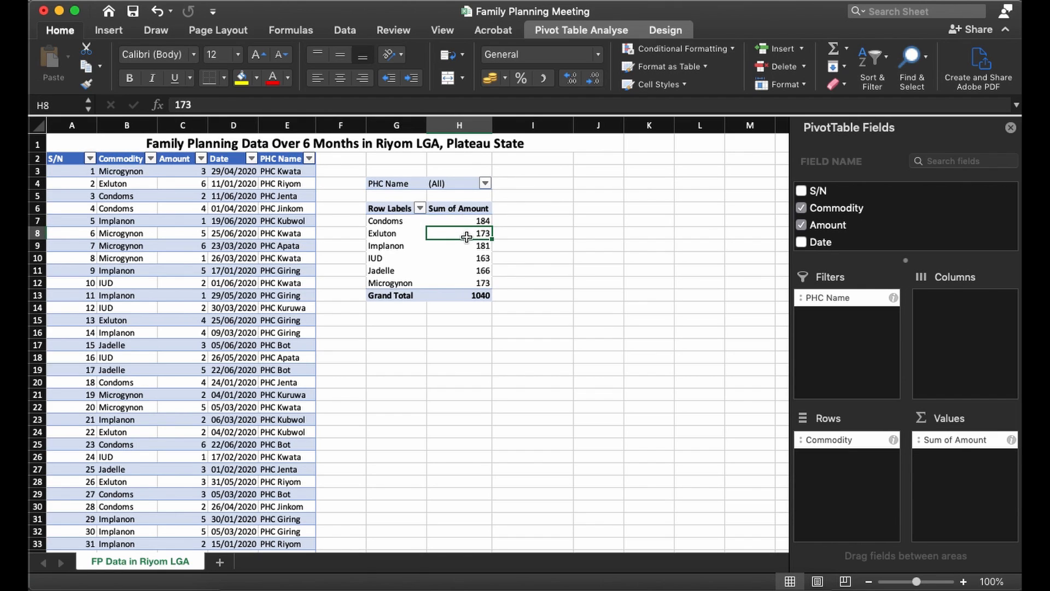
pyautogui.click(456, 221)
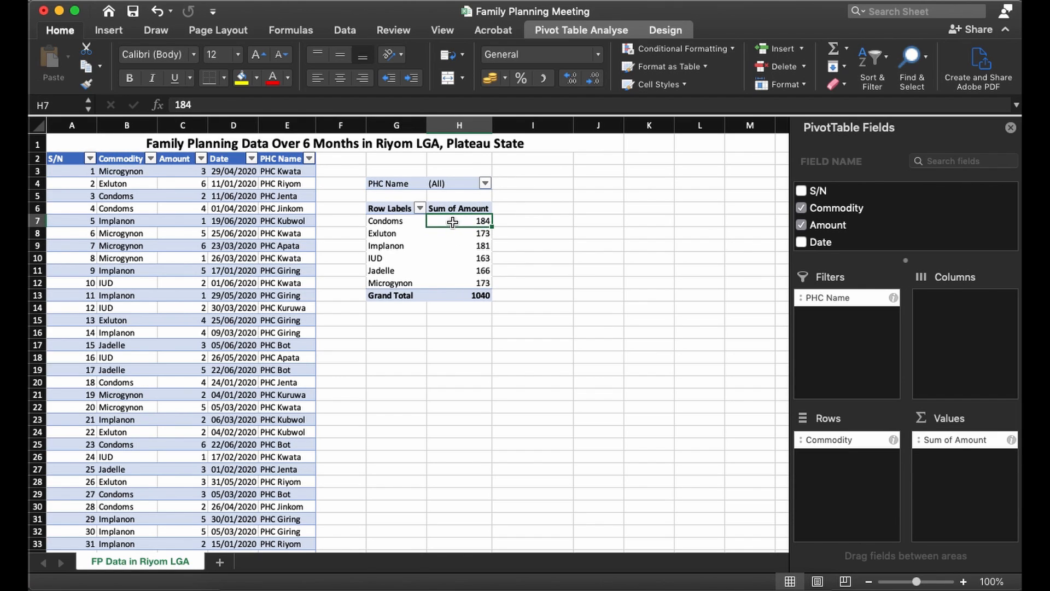
pyautogui.click(458, 237)
pyautogui.click(457, 224)
pyautogui.click(456, 257)
pyautogui.click(452, 280)
pyautogui.click(455, 235)
pyautogui.click(452, 221)
pyautogui.click(451, 259)
pyautogui.click(453, 248)
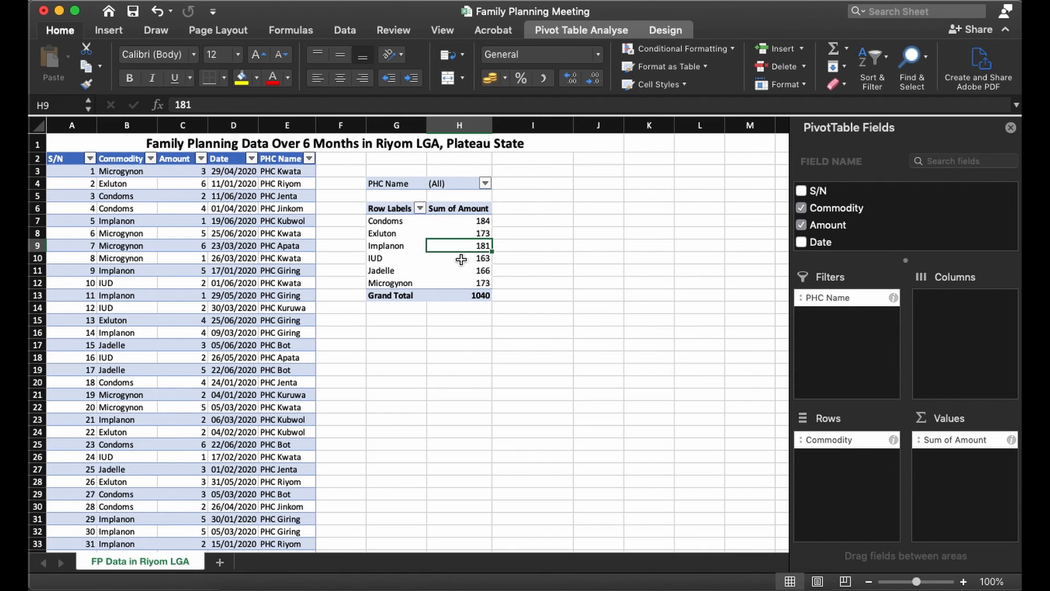
# Show the pivot table's Sum of Amount values as % of Grand Total.
pyautogui.rightClick(452, 248)
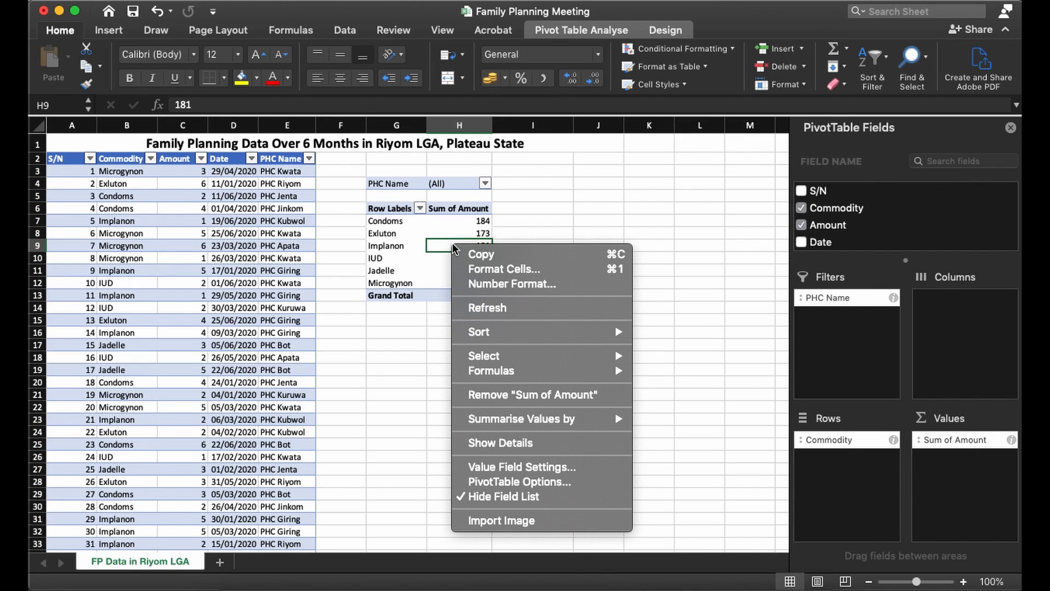
pyautogui.click(511, 466)
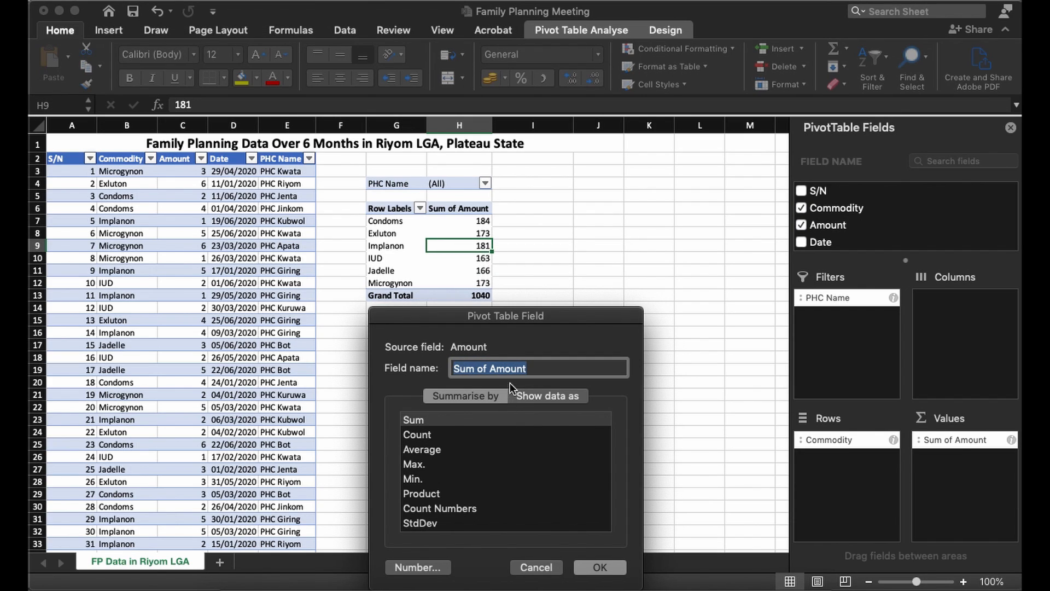
pyautogui.moveTo(489, 321); pyautogui.dragTo(631, 190)
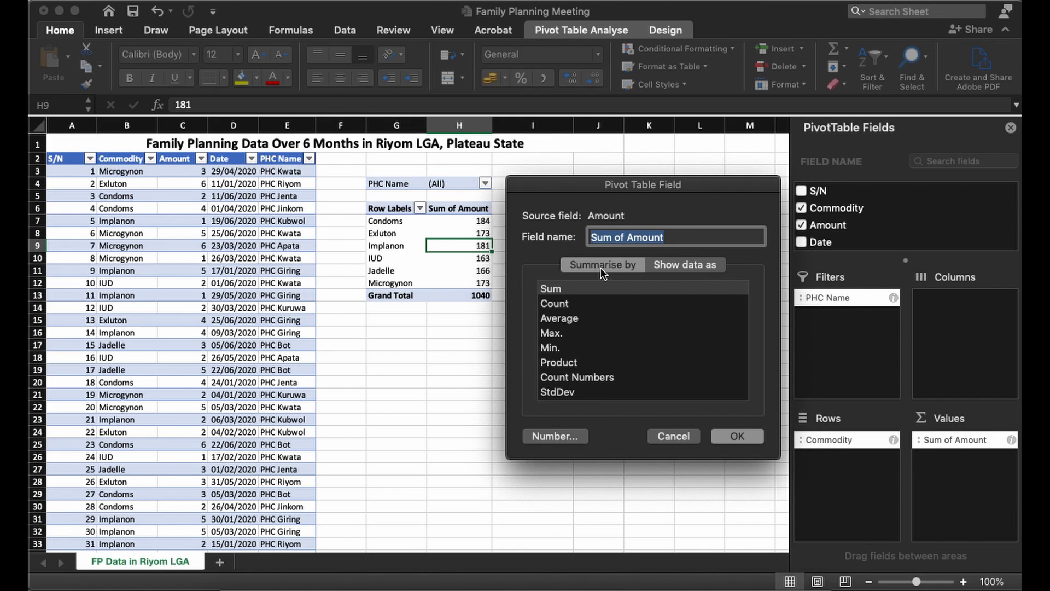
pyautogui.click(675, 263)
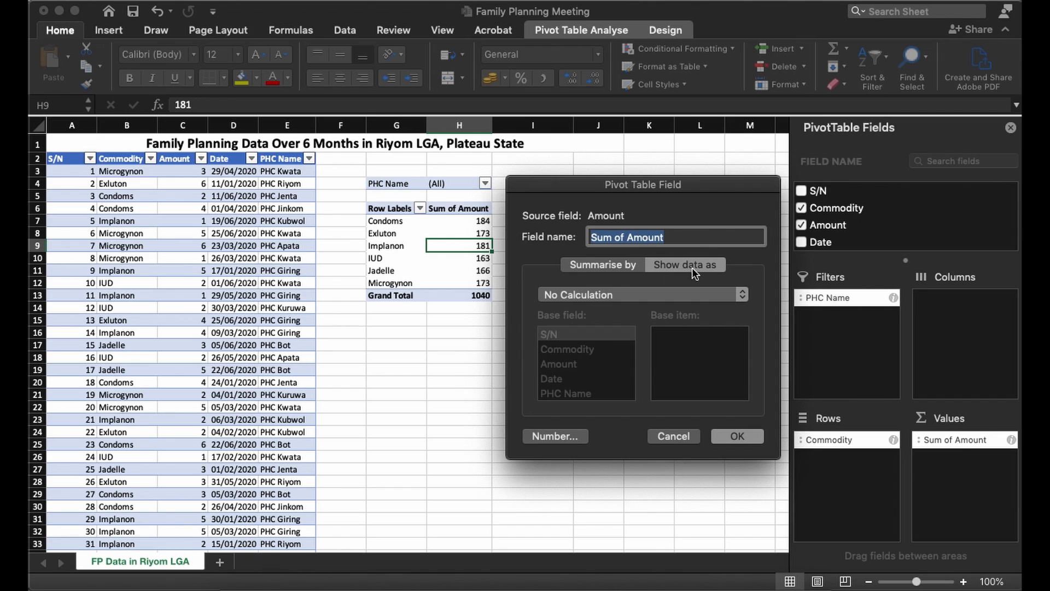
pyautogui.click(608, 296)
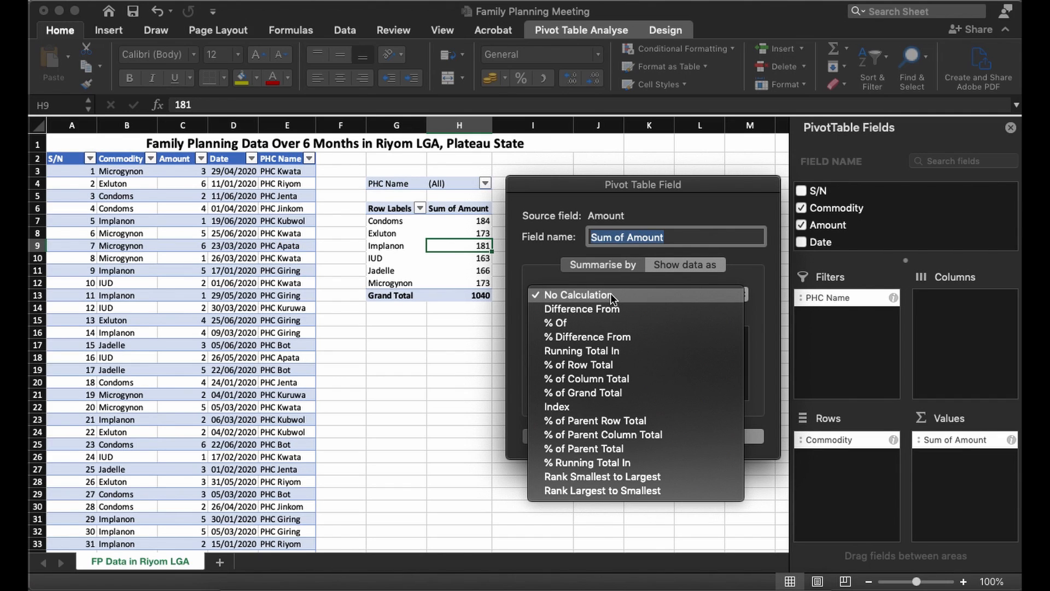
pyautogui.click(586, 294)
pyautogui.click(586, 292)
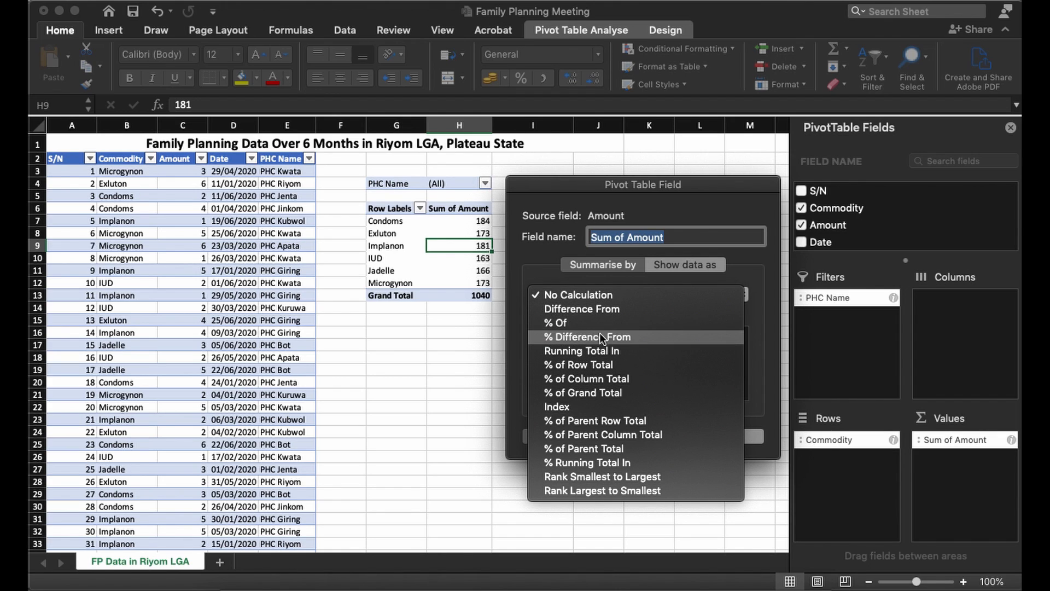
pyautogui.click(580, 393)
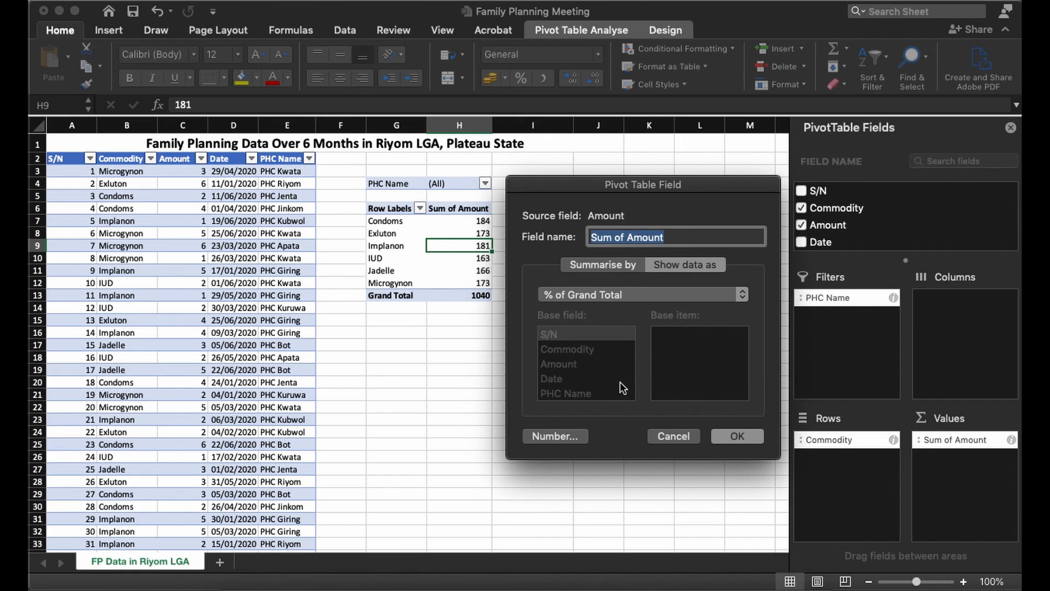
pyautogui.click(737, 437)
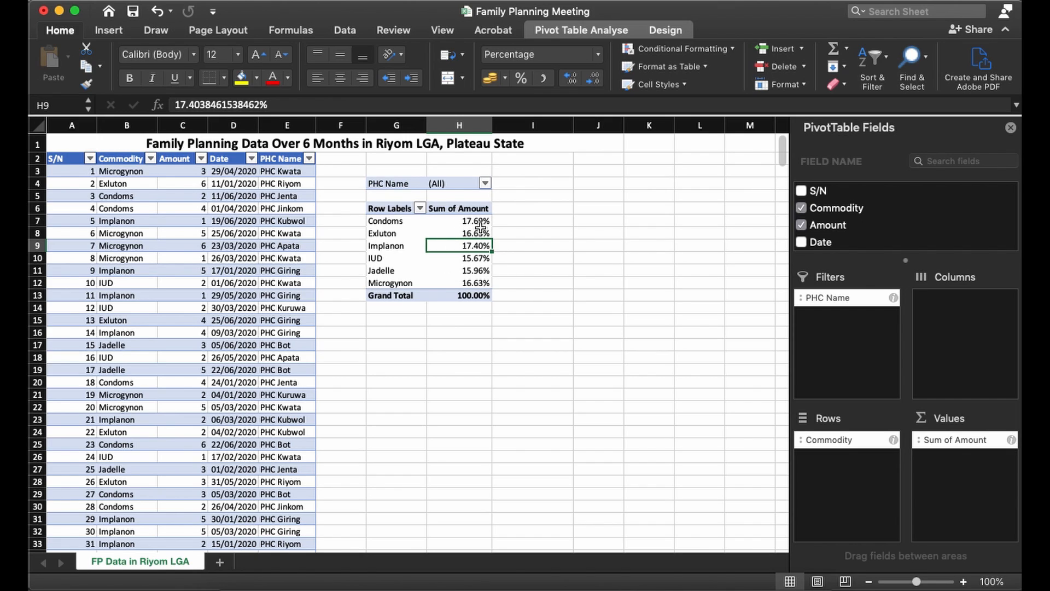
# Rename the pivot table's Sum of Amount field as Percentage of Total.
pyautogui.click(449, 208)
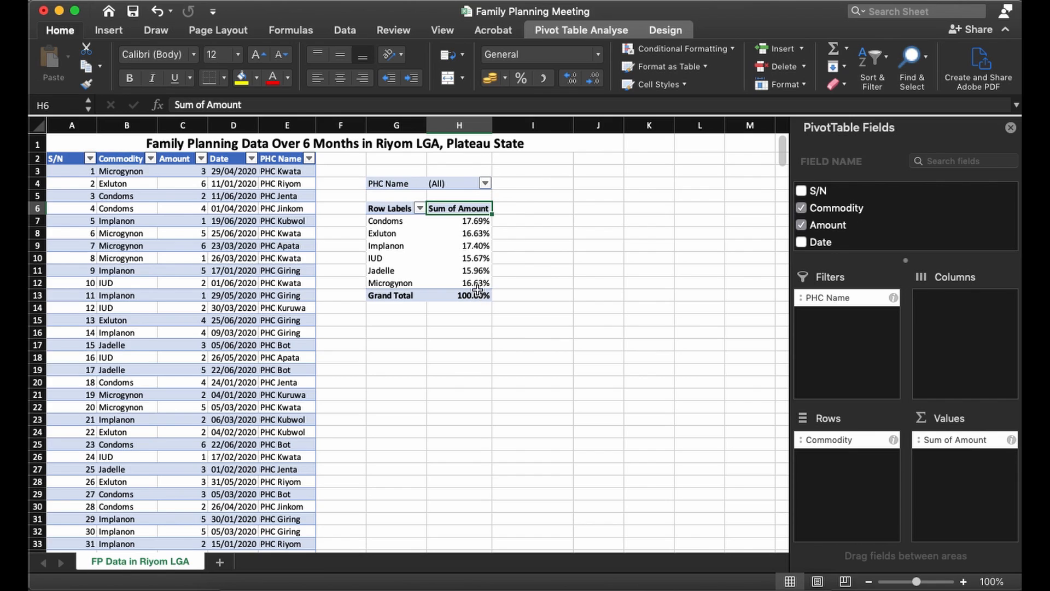
pyautogui.click(461, 222)
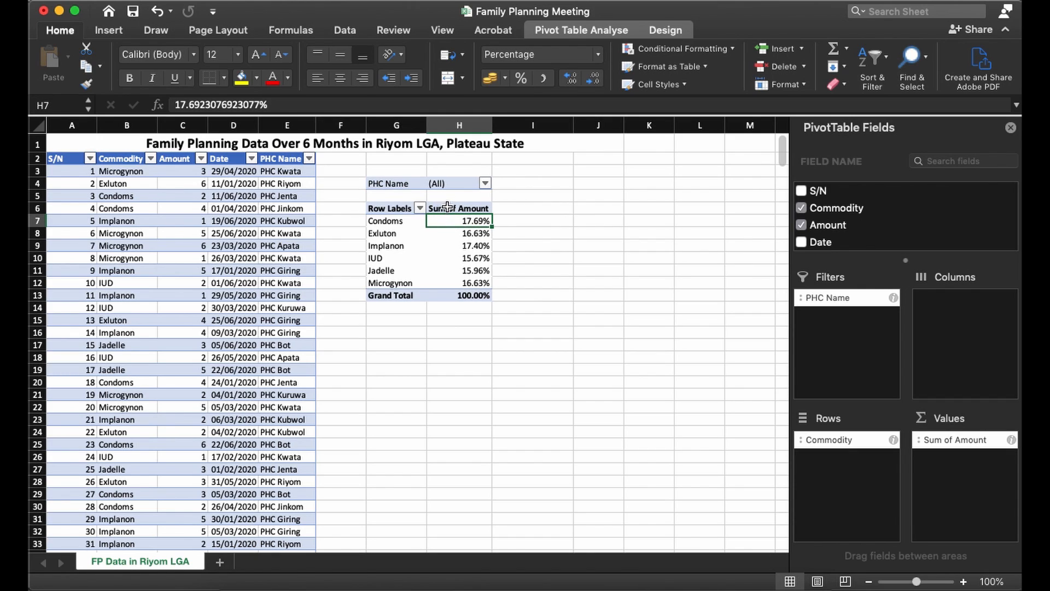
pyautogui.click(439, 208)
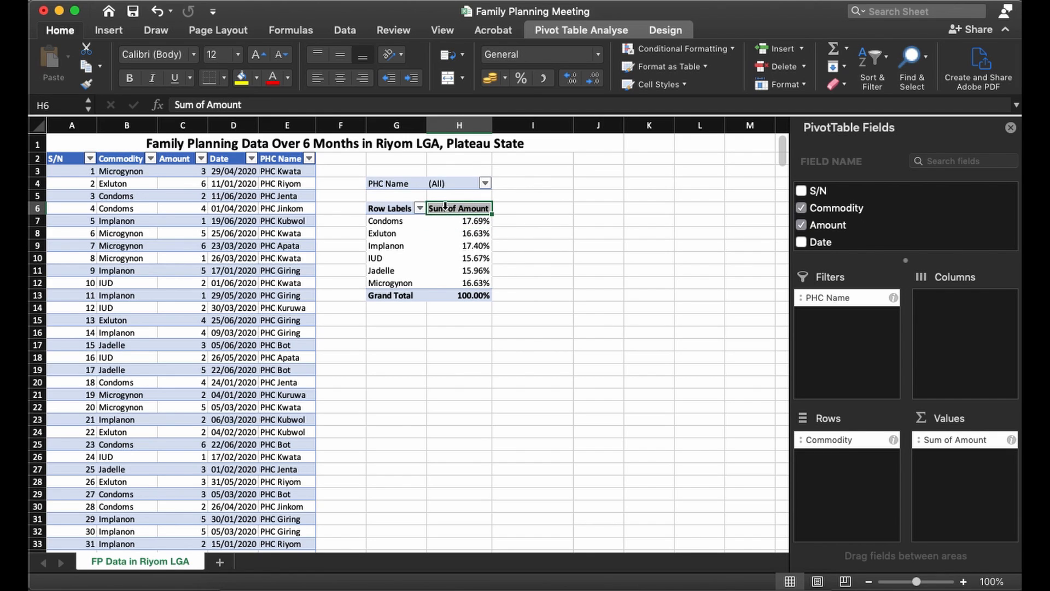
pyautogui.doubleClick(445, 207)
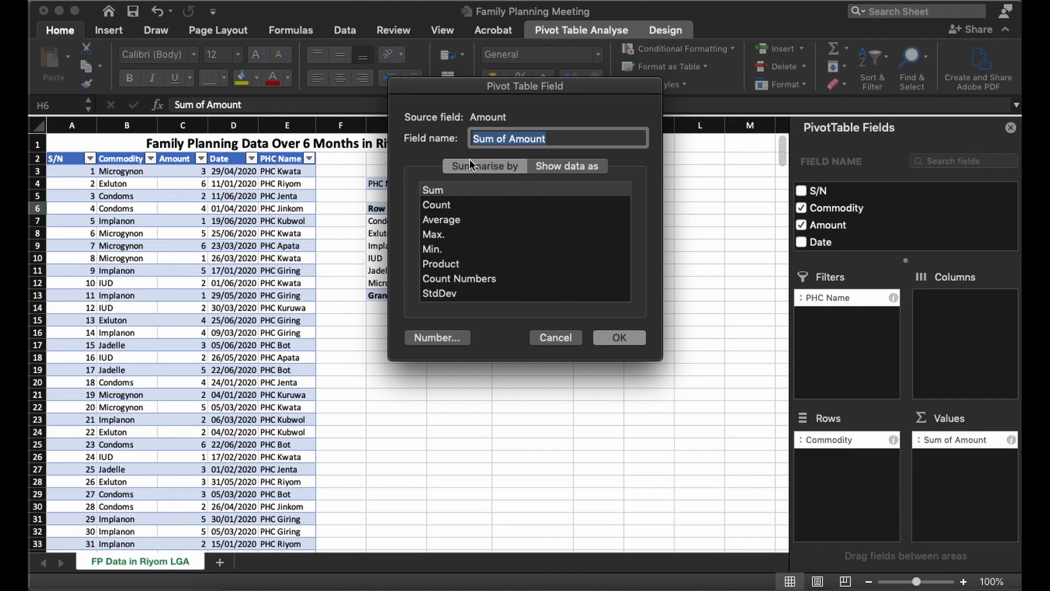
pyautogui.click(499, 142)
pyautogui.moveTo(561, 140); pyautogui.dragTo(450, 139)
pyautogui.doubleClick(483, 139)
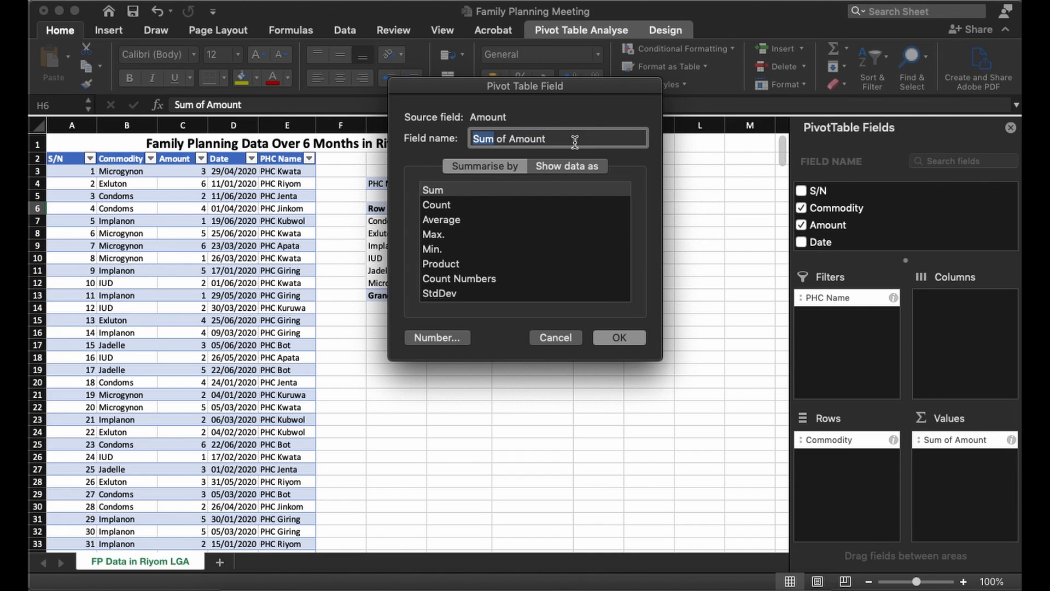
pyautogui.write('Percentage')
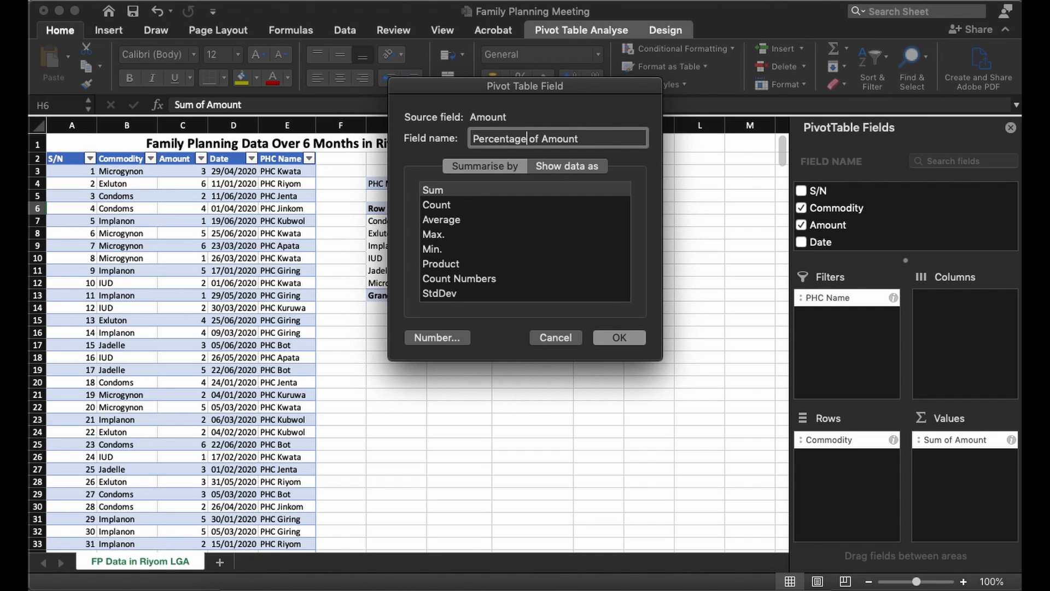
pyautogui.moveTo(542, 139); pyautogui.dragTo(569, 139)
pyautogui.write('Total')
pyautogui.click(617, 339)
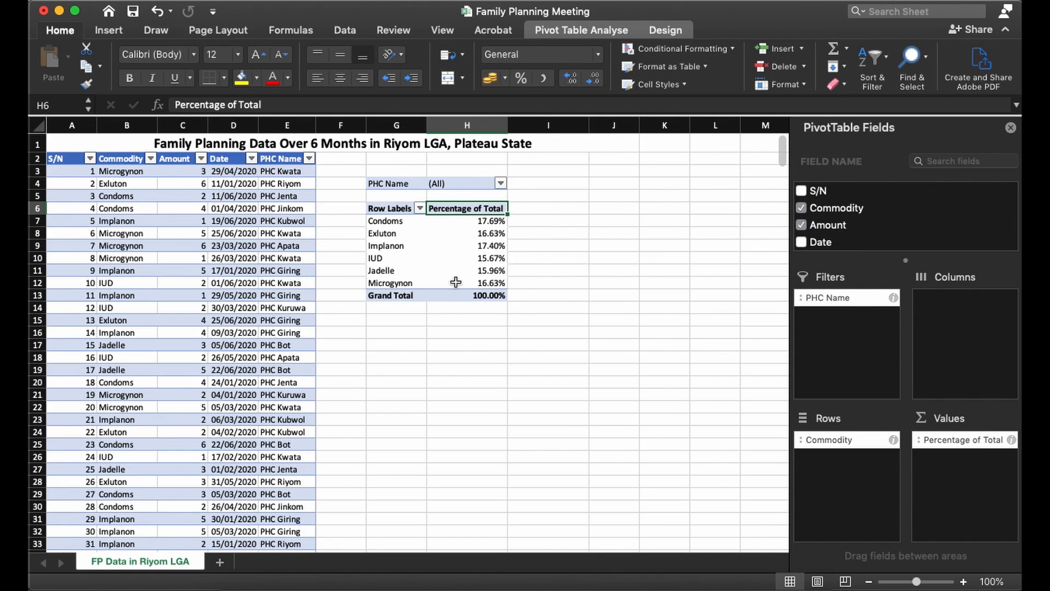
# Rename the pivot table's Row Labels header in G6 as Commodities.
pyautogui.click(394, 208)
pyautogui.doubleClick(394, 208)
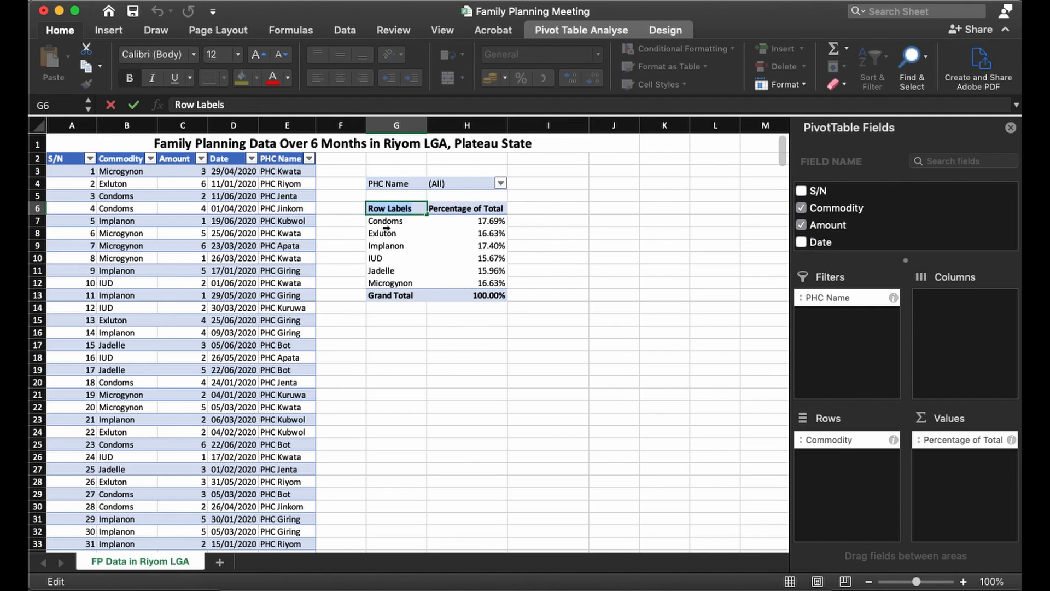
pyautogui.write('Commo')
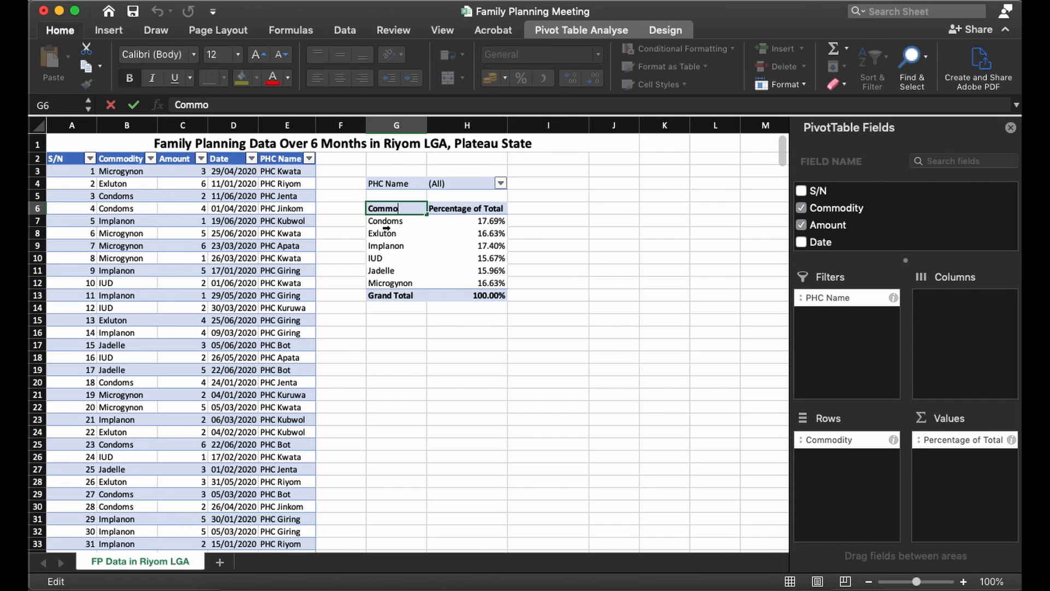
pyautogui.write('dities')
pyautogui.press('Return')
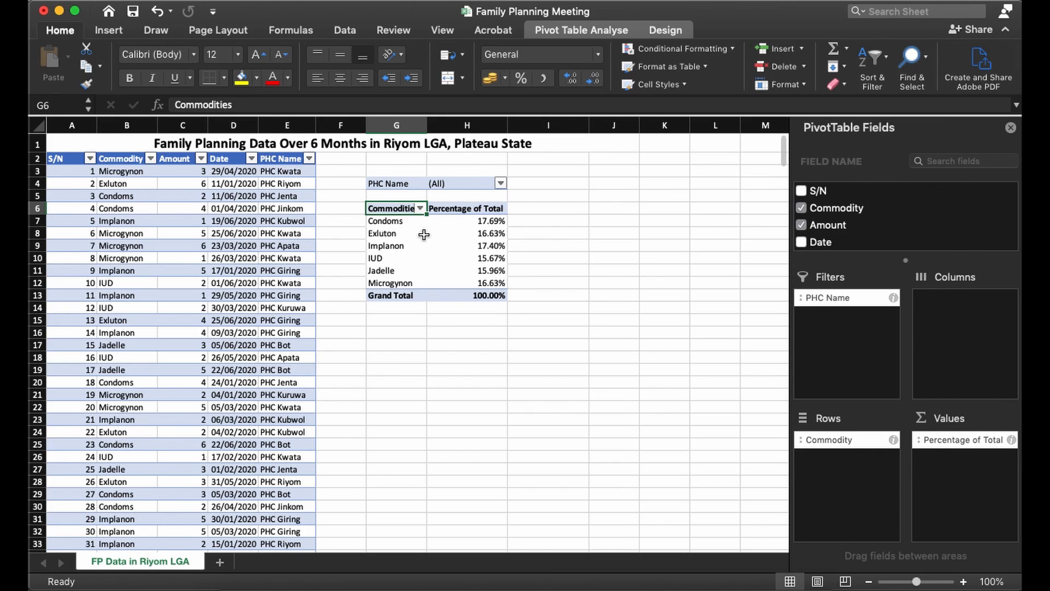
# Filter the pivot table's PHC Name to PHC Apata only, also trying it combined with PHC Giring.
pyautogui.click(378, 183)
pyautogui.click(470, 184)
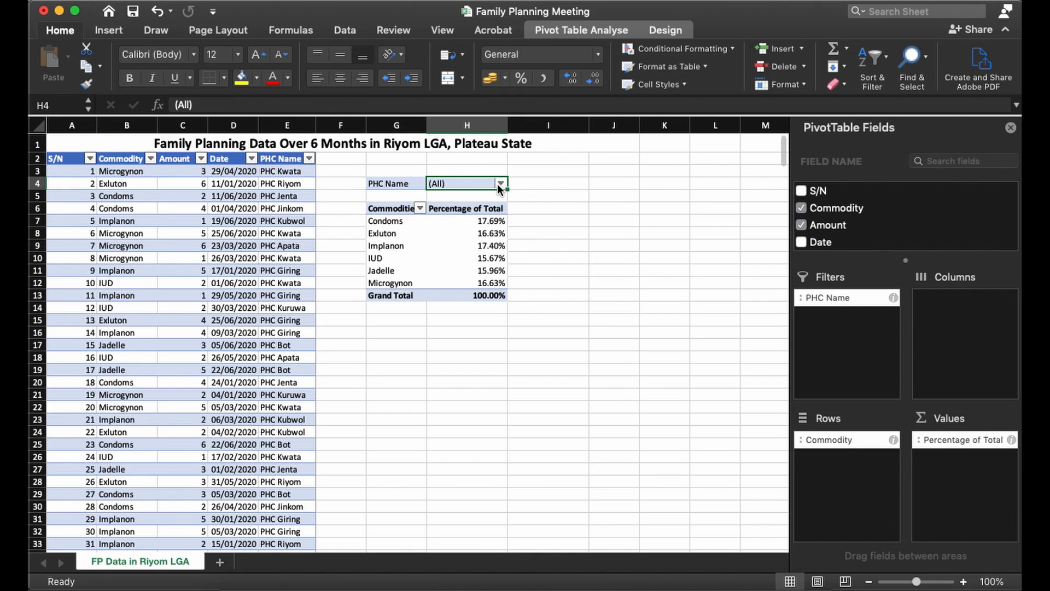
pyautogui.click(500, 184)
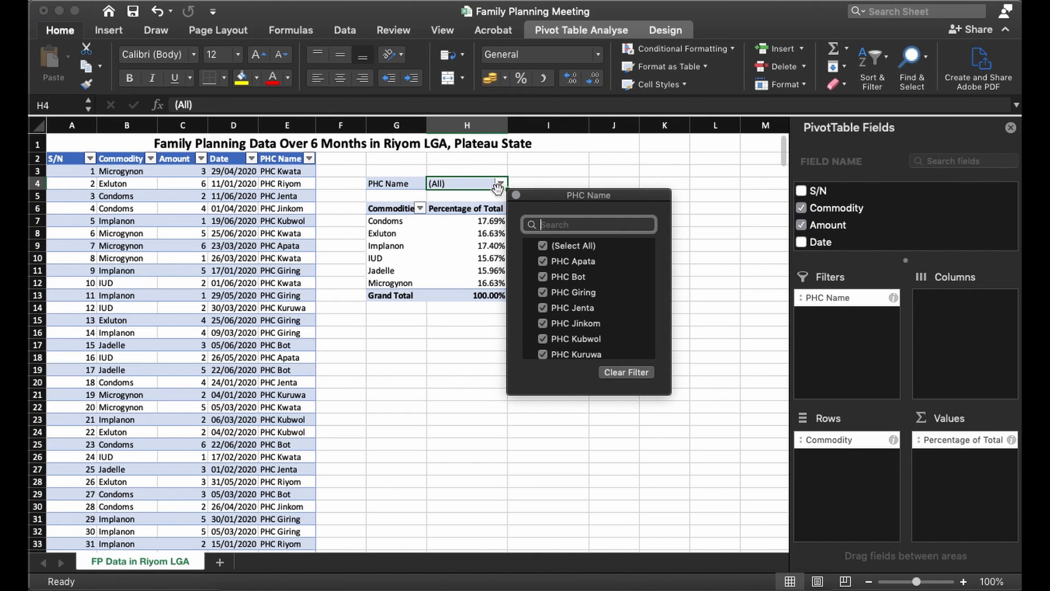
pyautogui.click(543, 247)
pyautogui.click(541, 261)
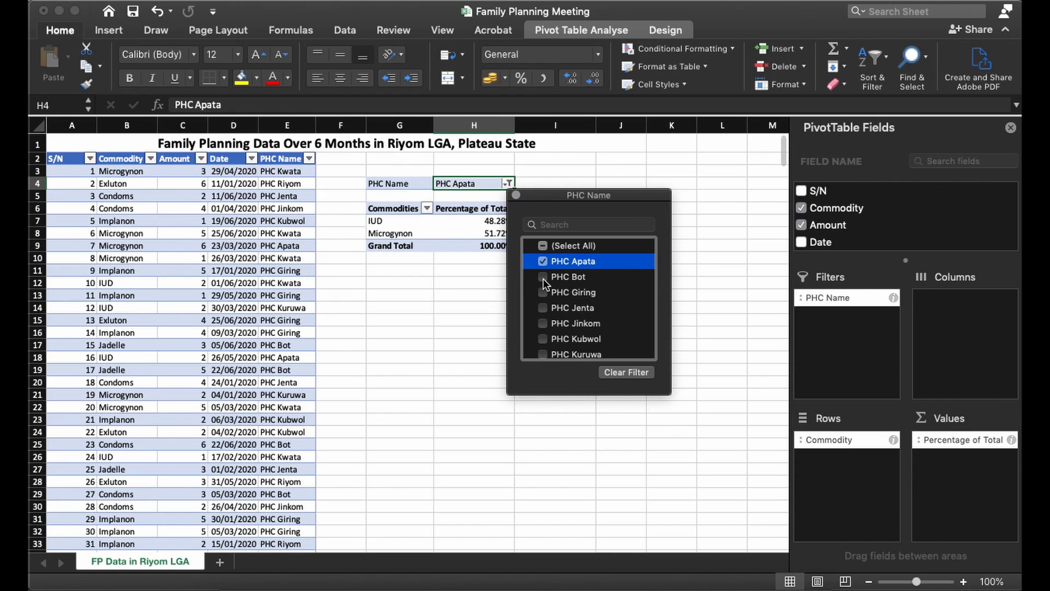
pyautogui.click(542, 293)
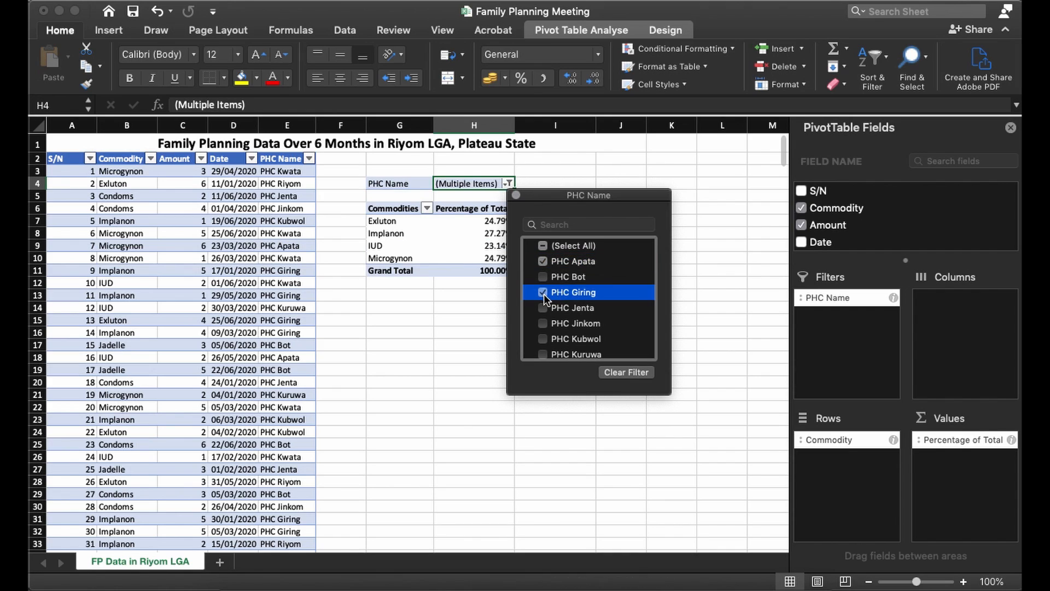
pyautogui.click(543, 292)
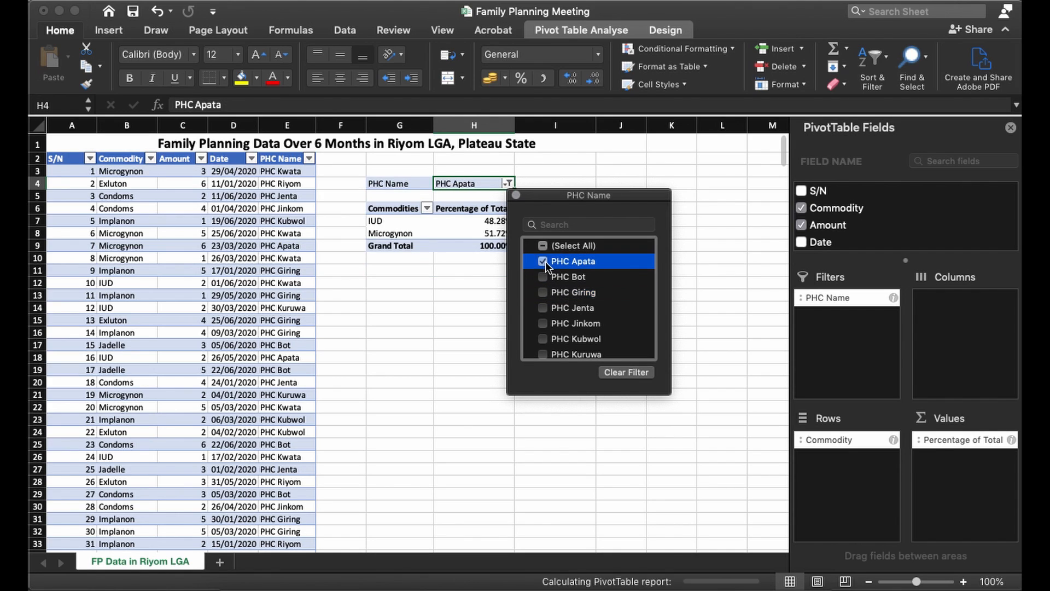
# Reset the PHC Name filter to include all facilities and leave the pivot table.
pyautogui.click(546, 262)
pyautogui.click(547, 247)
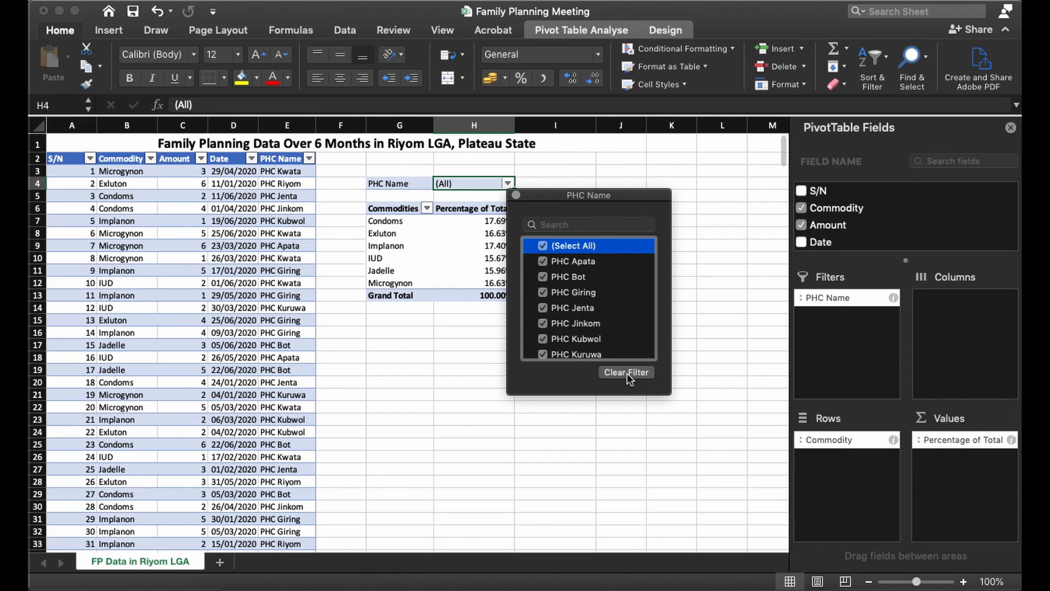
pyautogui.click(516, 196)
pyautogui.moveTo(536, 172); pyautogui.dragTo(408, 320)
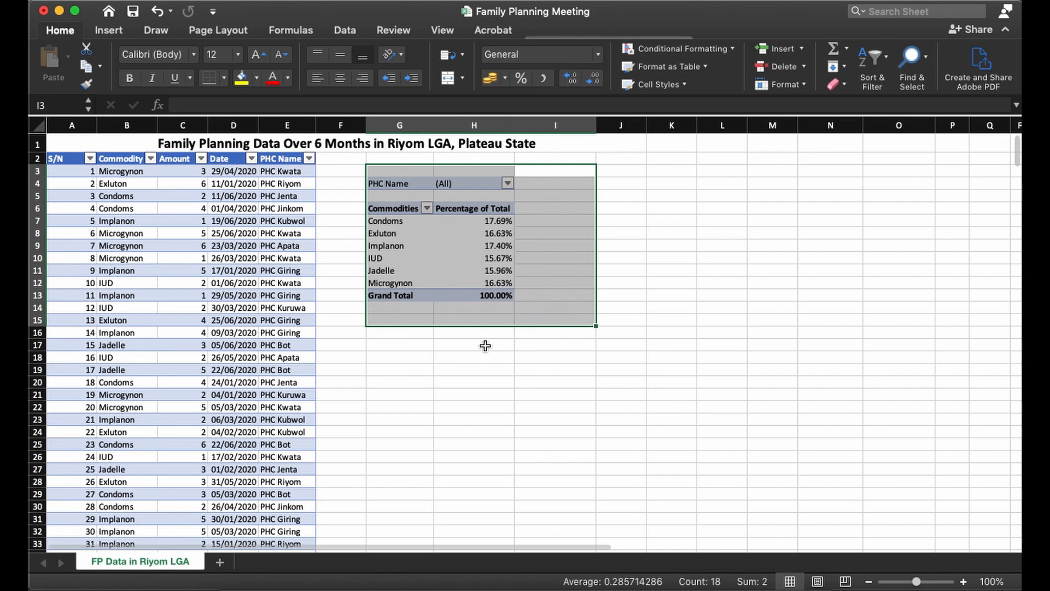
pyautogui.click(474, 370)
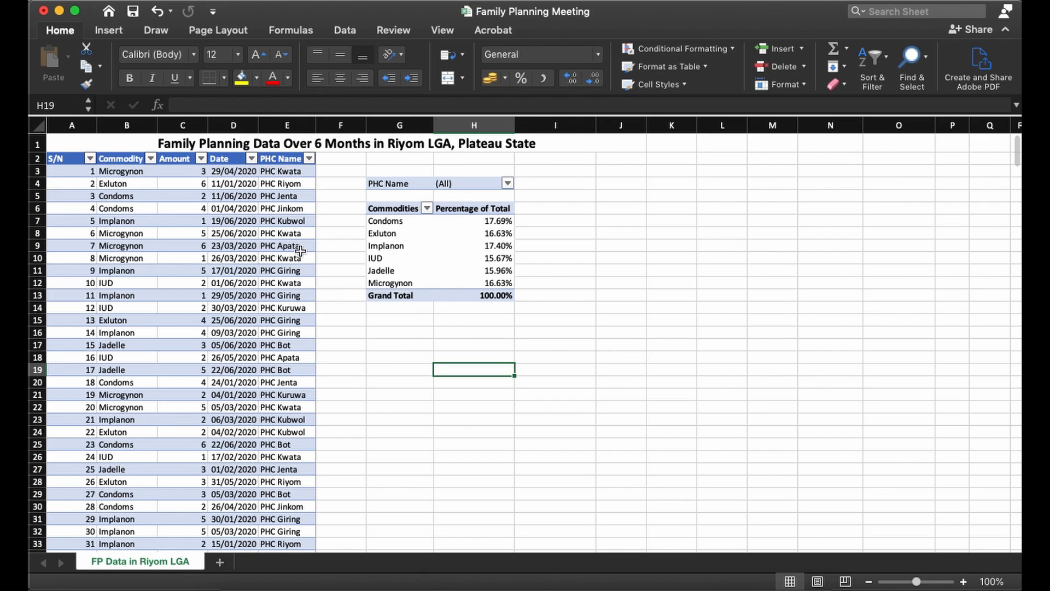
# Insert a second pivot table from Table2 on the existing worksheet at G17:H30, below the first pivot table.
pyautogui.click(129, 221)
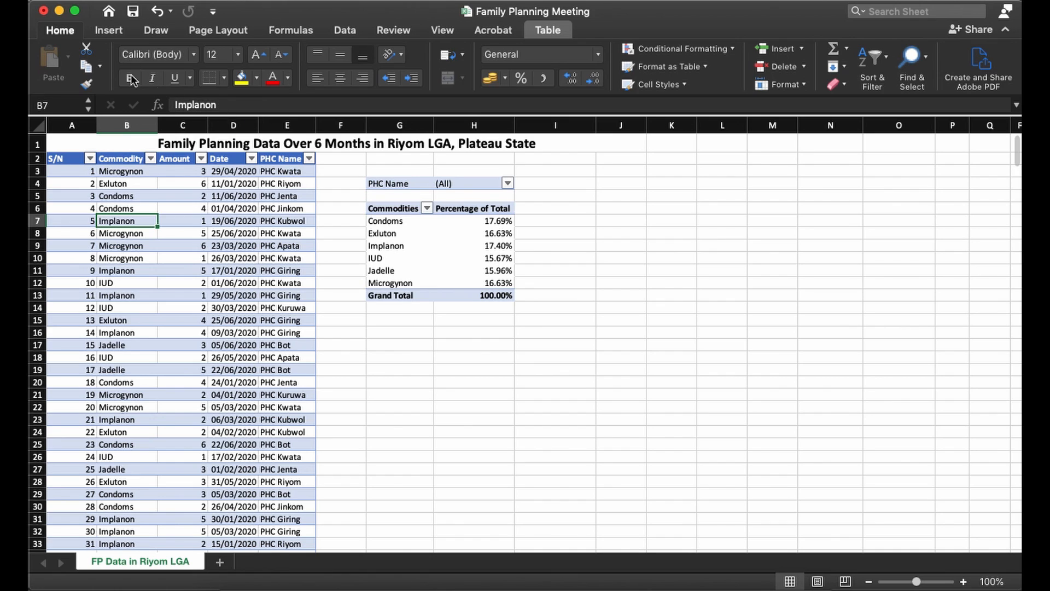
pyautogui.click(108, 33)
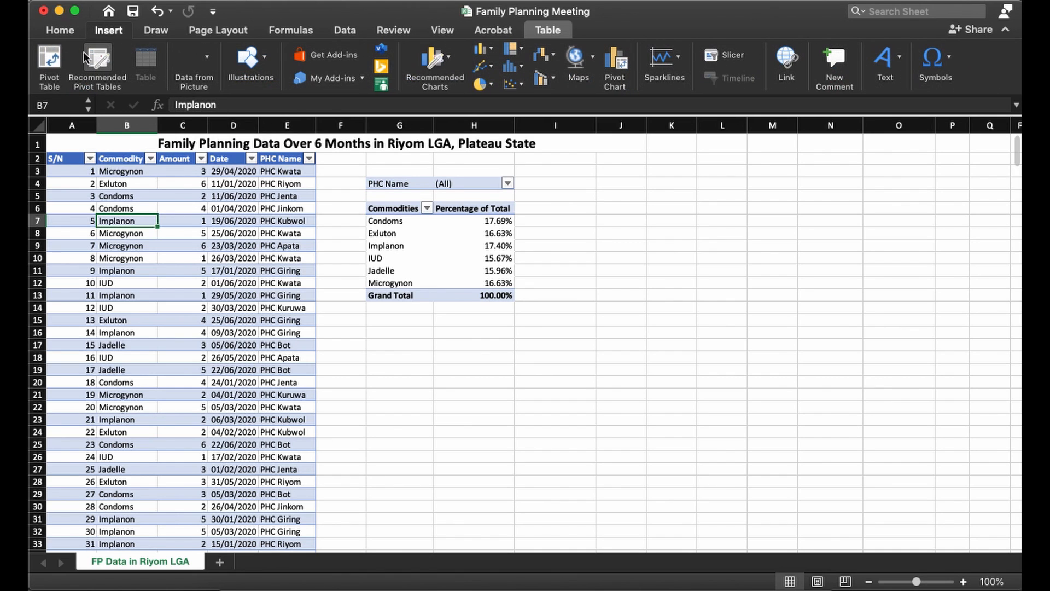
pyautogui.click(48, 61)
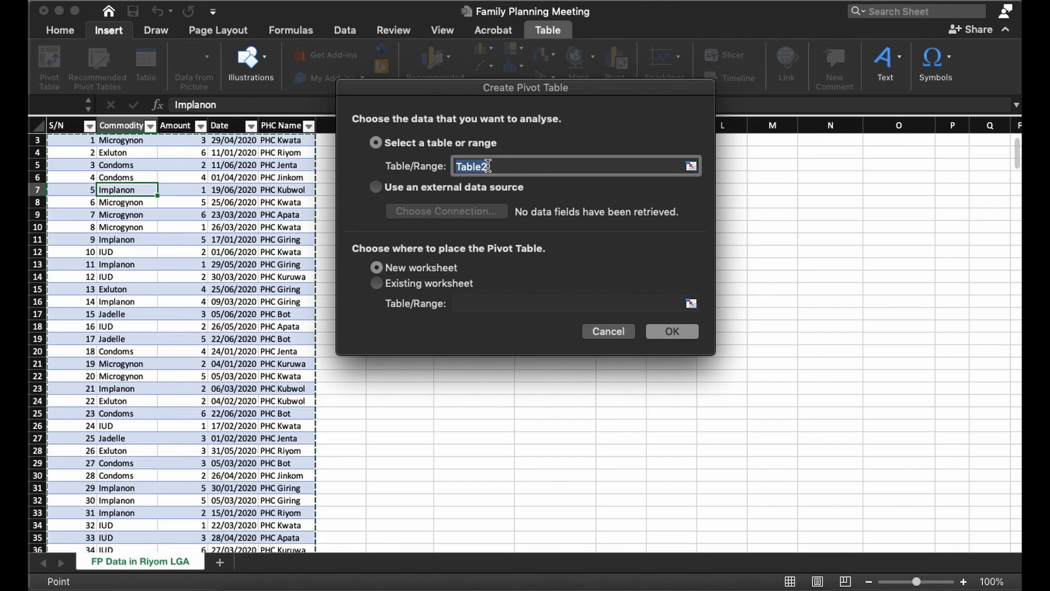
pyautogui.click(377, 285)
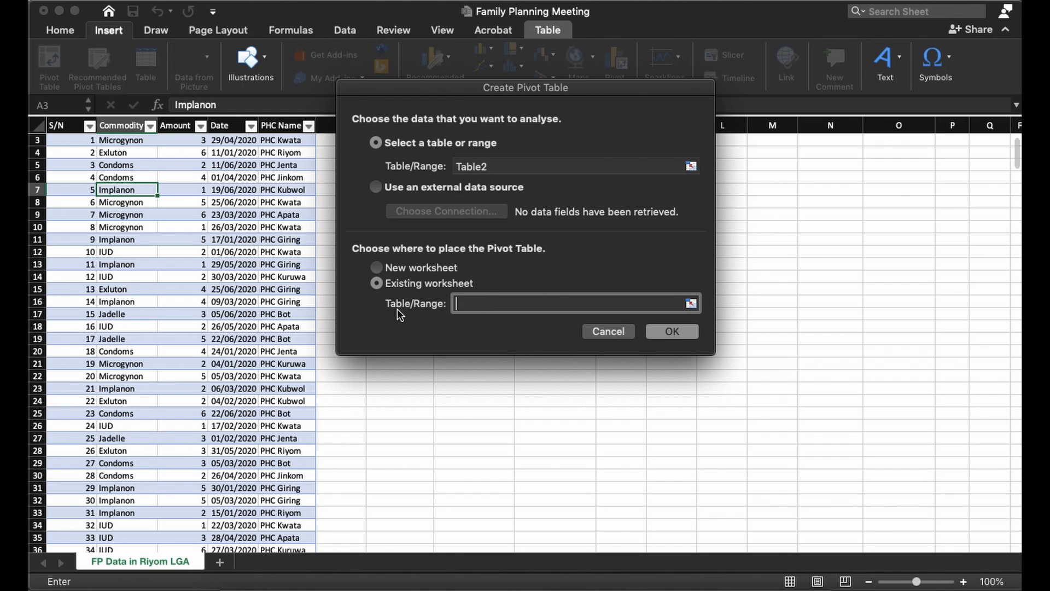
pyautogui.moveTo(467, 94); pyautogui.dragTo(707, 95)
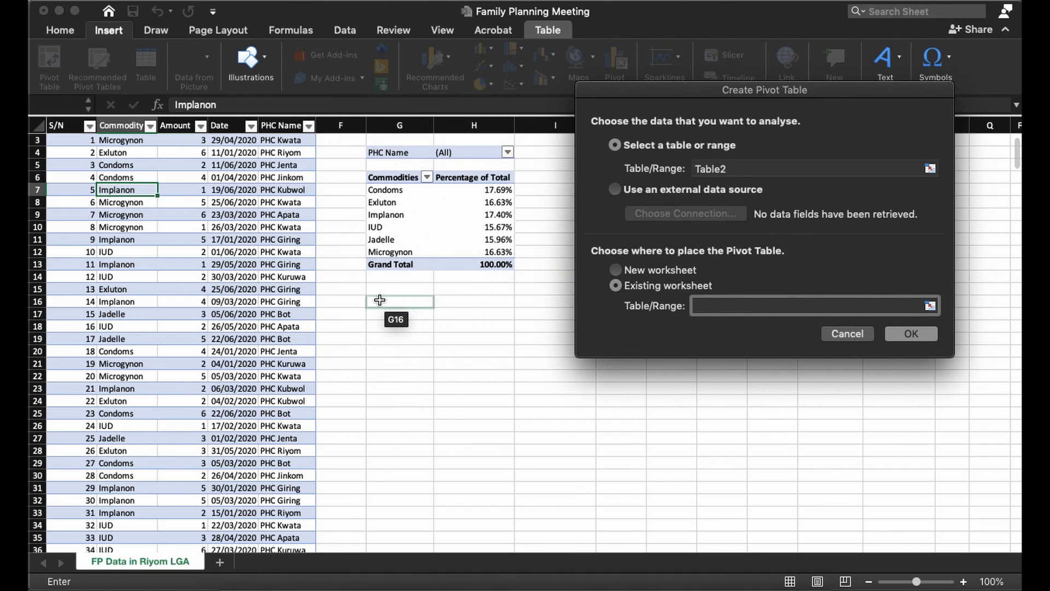
pyautogui.moveTo(372, 315); pyautogui.dragTo(495, 481)
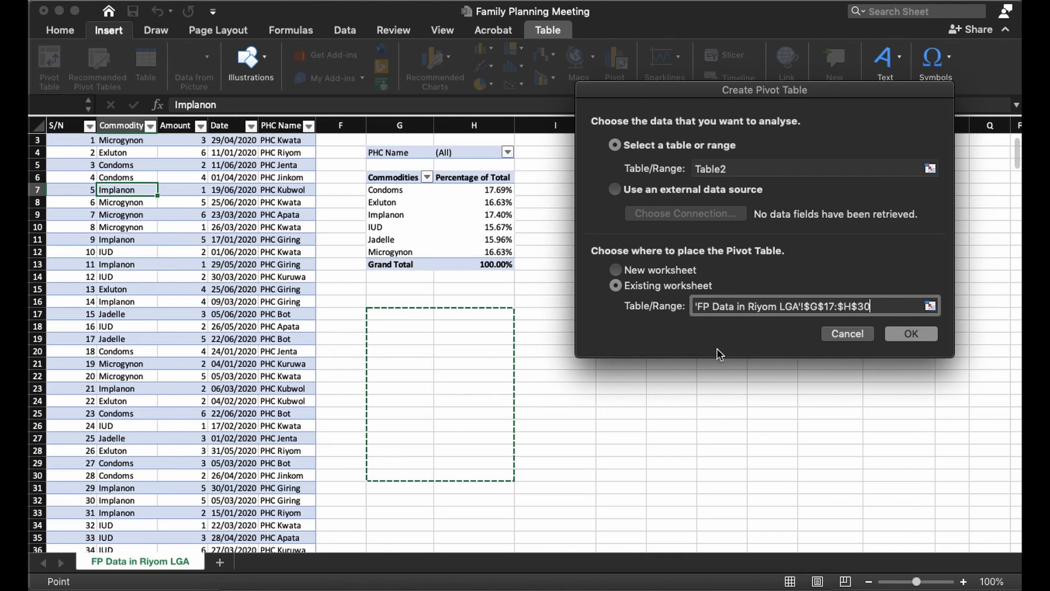
pyautogui.click(910, 335)
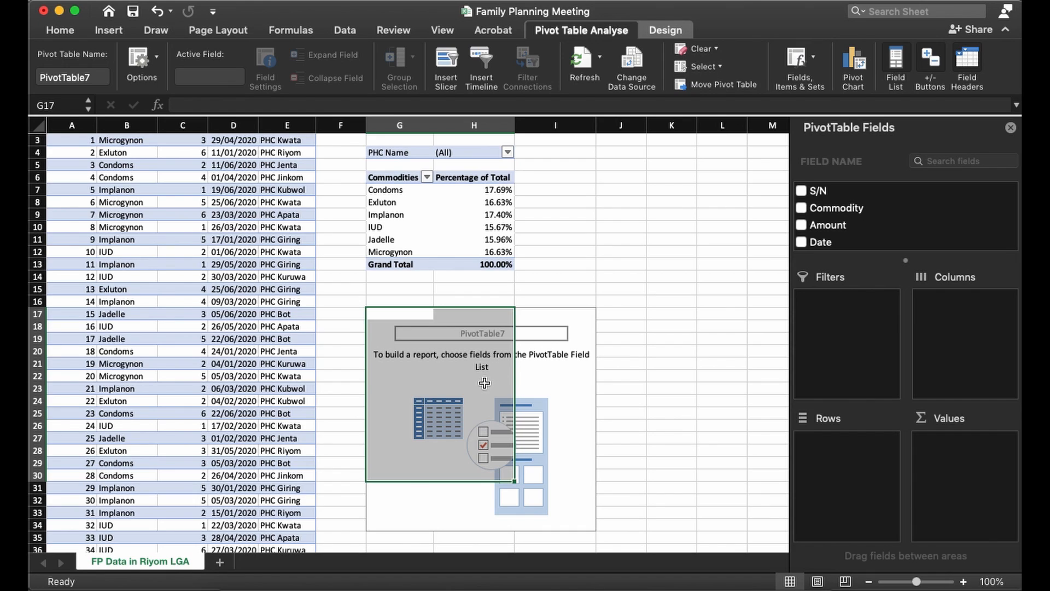
pyautogui.click(473, 326)
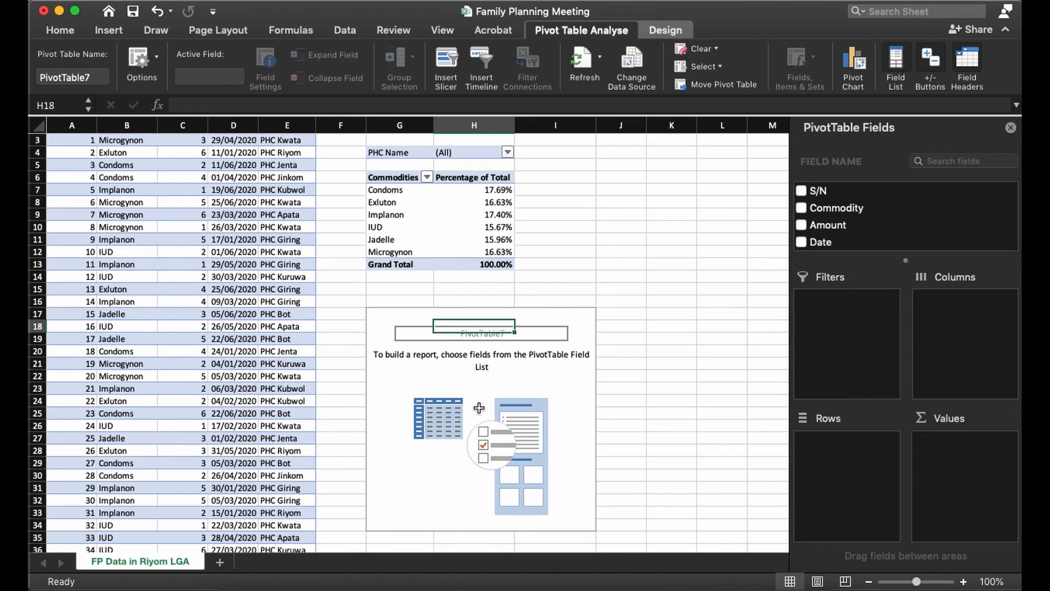
pyautogui.click(406, 330)
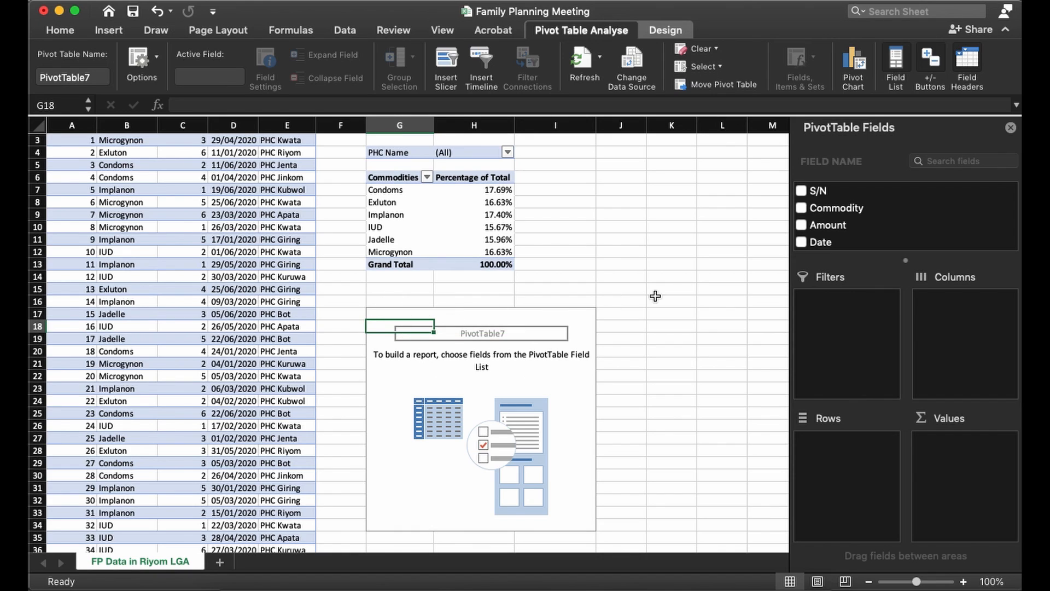
# Lay out the second pivot table with Commodity and PHC Name as row fields and Sum of Amount as values.
pyautogui.click(801, 208)
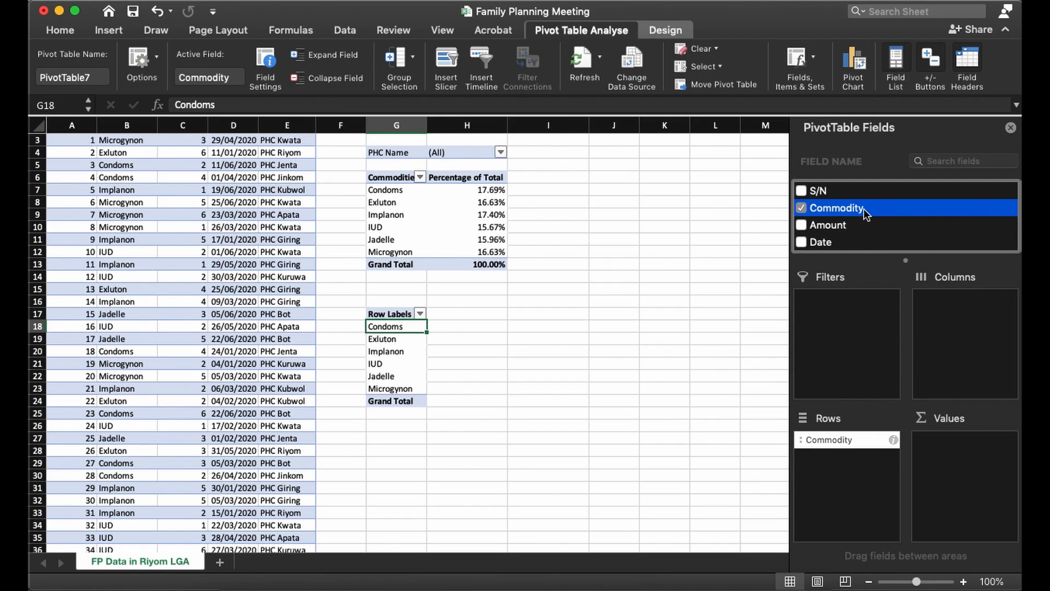
pyautogui.click(802, 224)
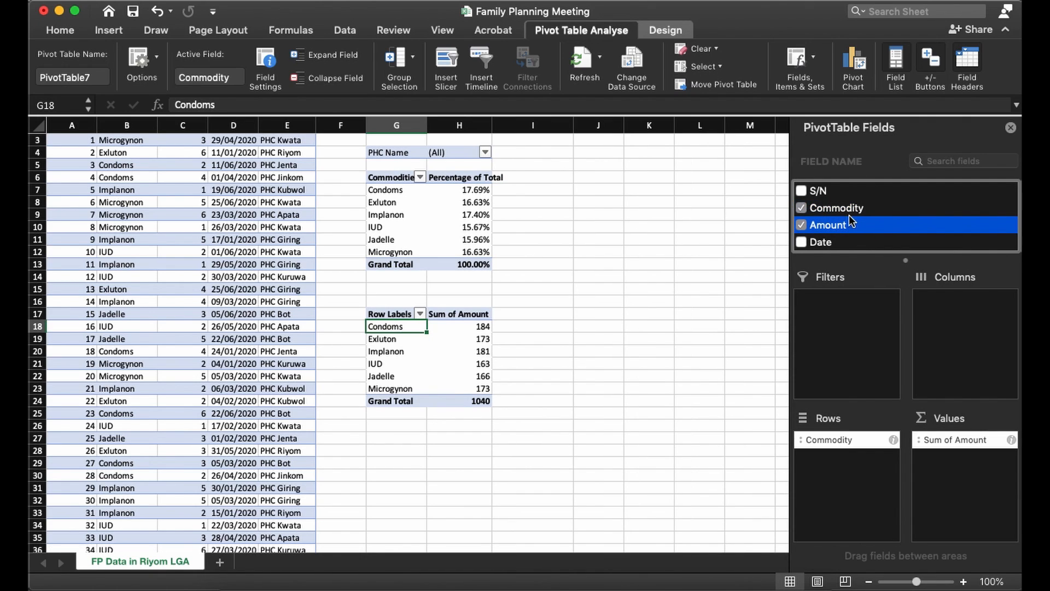
pyautogui.scroll(-2, 842, 224)
pyautogui.click(809, 243)
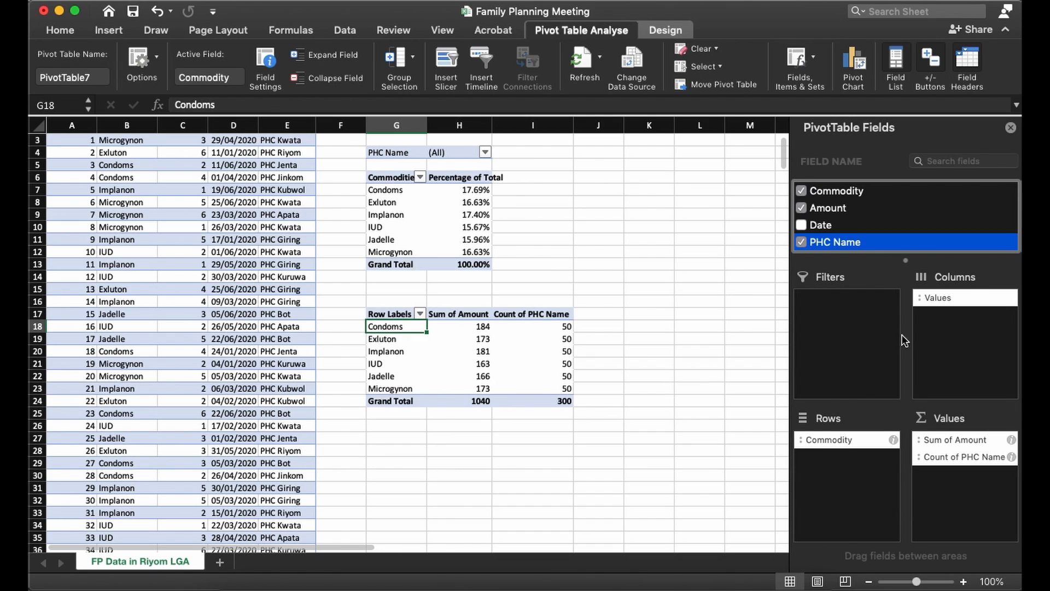
pyautogui.click(951, 440)
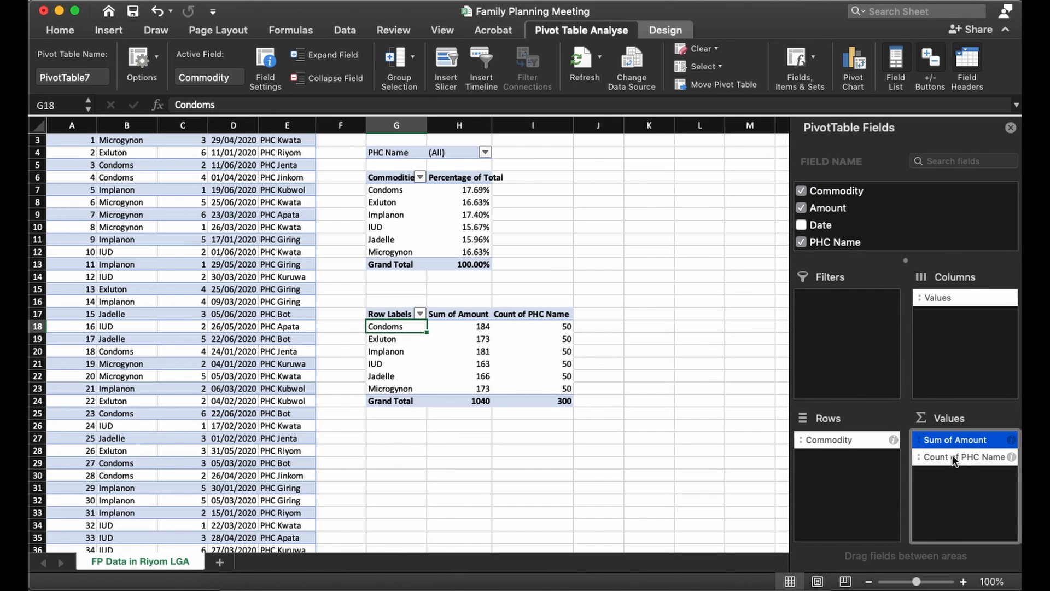
pyautogui.moveTo(967, 459); pyautogui.dragTo(836, 461)
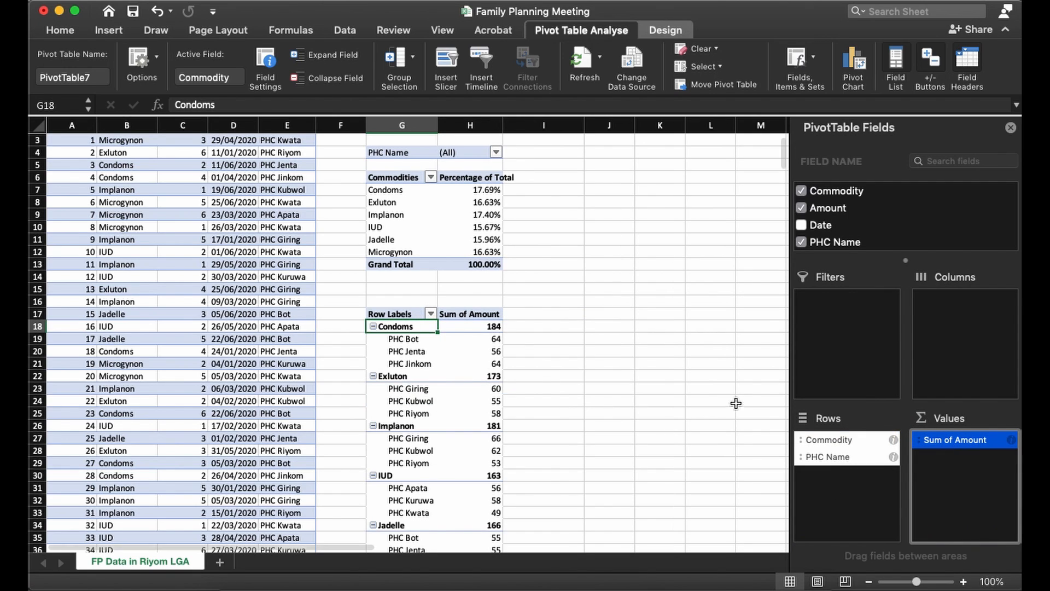
# Move PHC Name above Commodity in the second pivot table's rows so commodities are grouped under each facility.
pyautogui.scroll(-3, 539, 365)
pyautogui.scroll(-2, 535, 371)
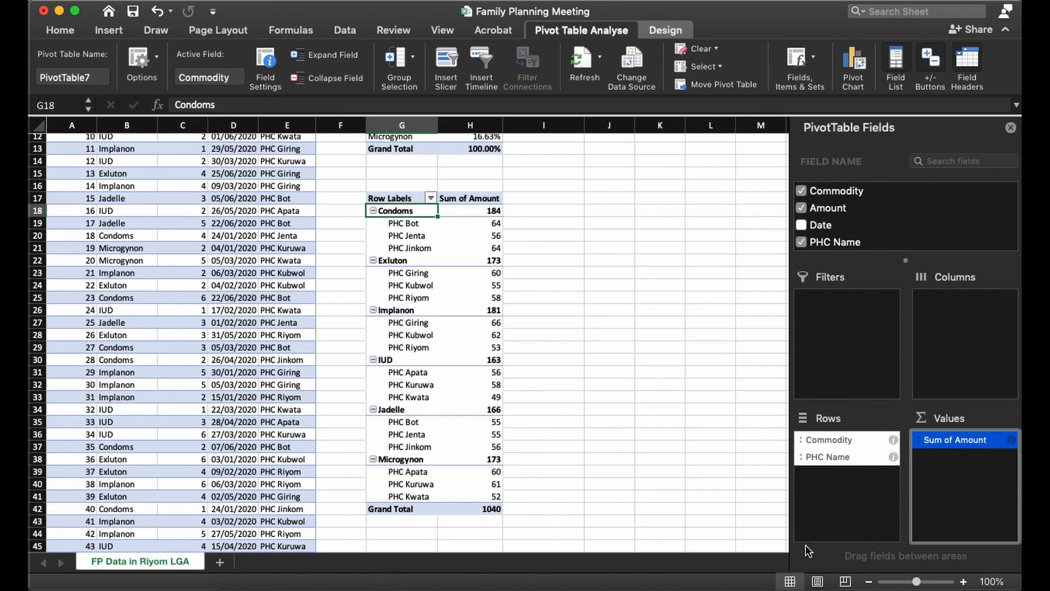
pyautogui.click(819, 457)
pyautogui.click(819, 457)
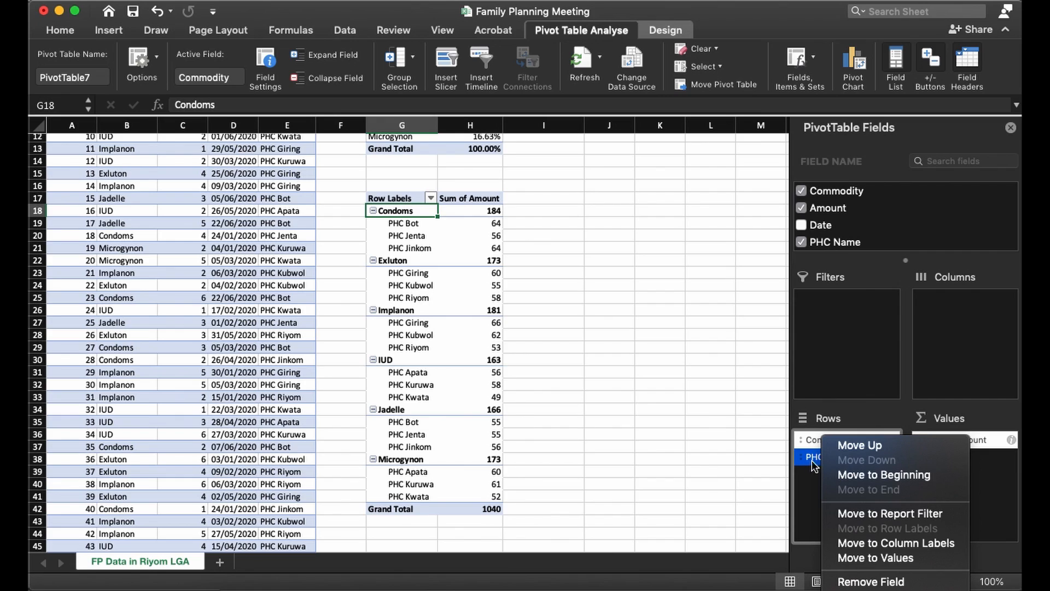
pyautogui.click(863, 446)
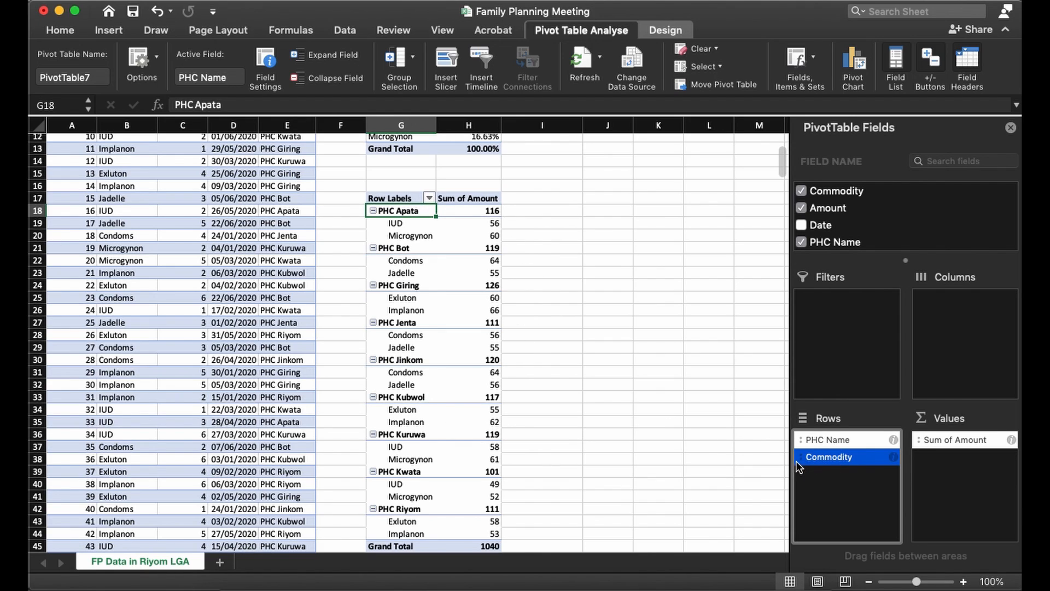
pyautogui.click(824, 439)
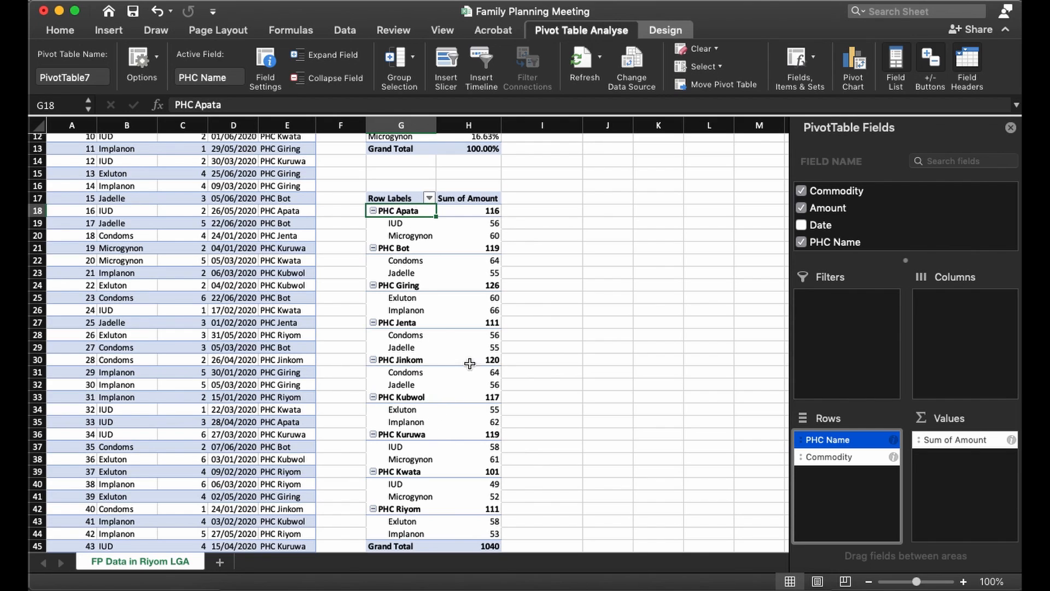
# Insert a pivot chart from the second pivot table and place it beside the Sum of Amount column.
pyautogui.click(468, 248)
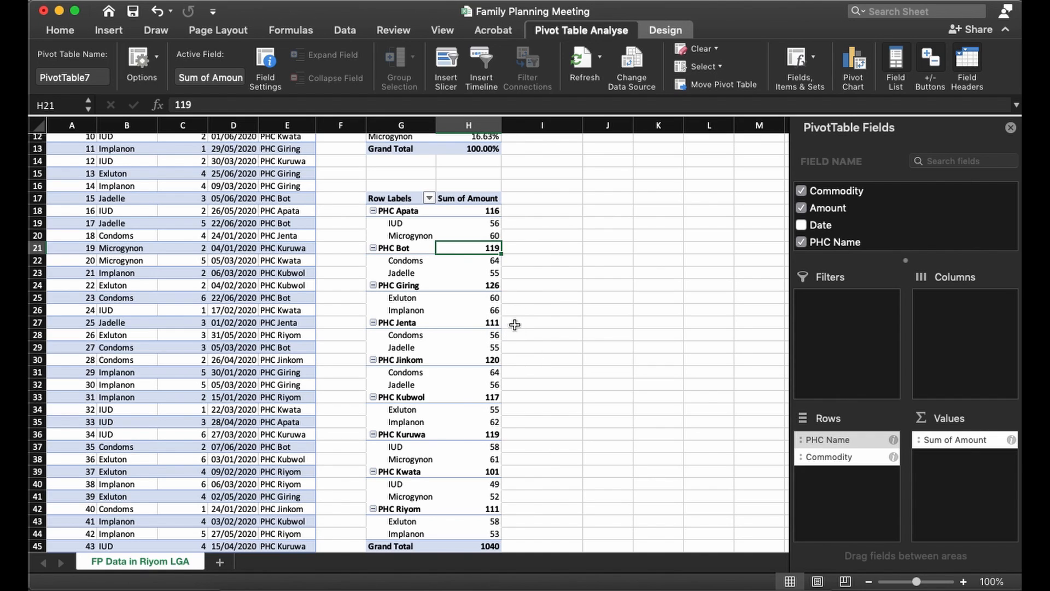
pyautogui.scroll(-1, 547, 328)
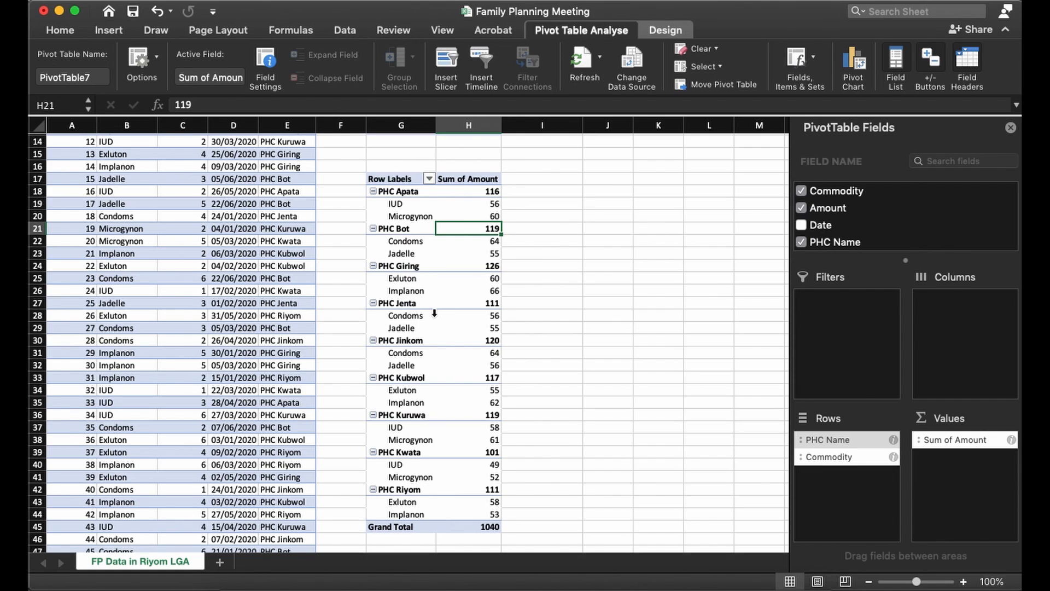
pyautogui.press('Down')
pyautogui.press('Down')
pyautogui.press('Down')
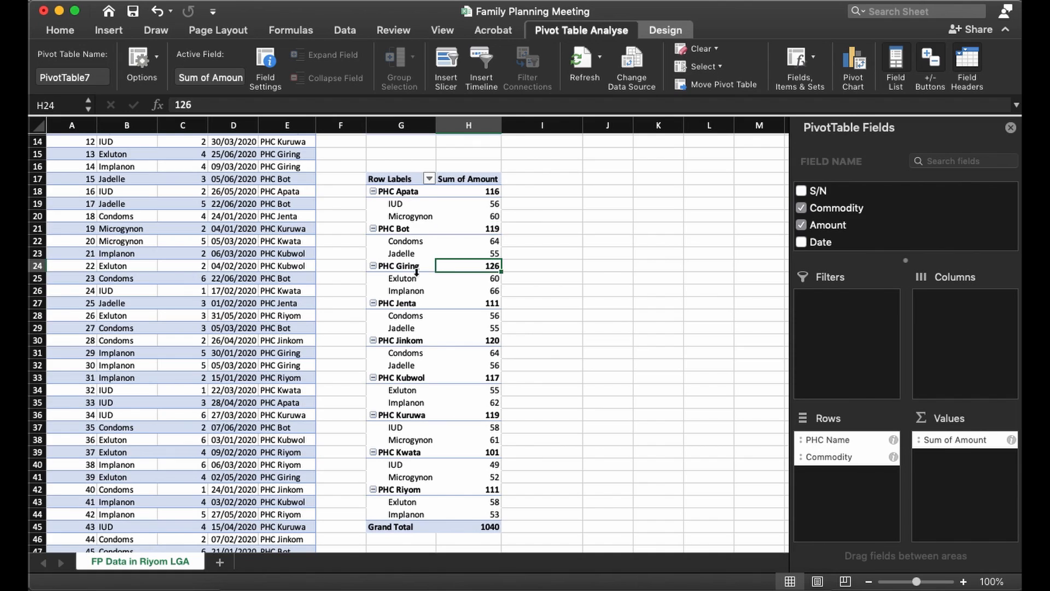
pyautogui.click(401, 239)
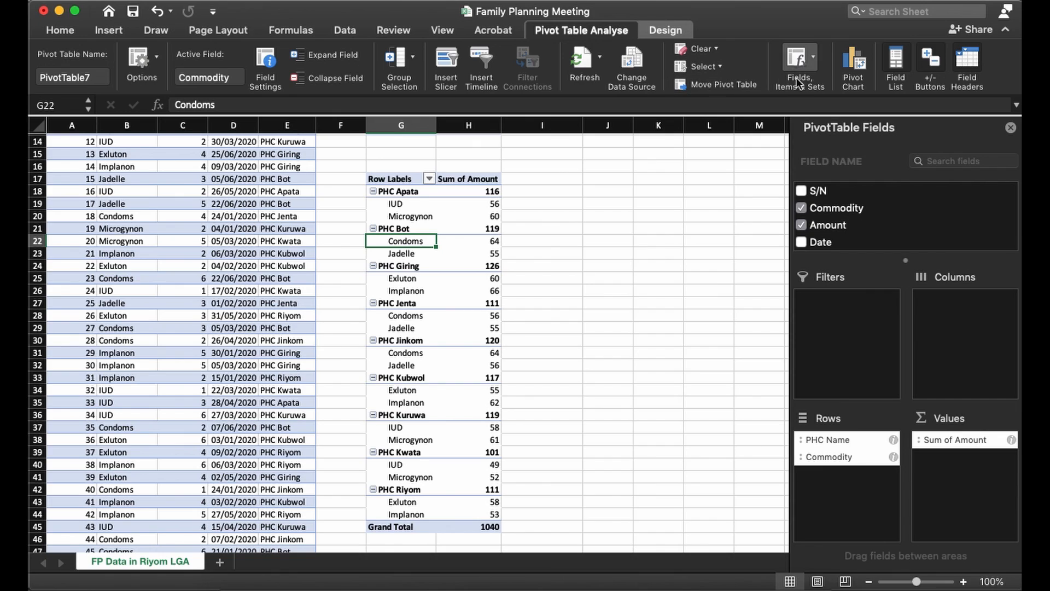
pyautogui.click(852, 57)
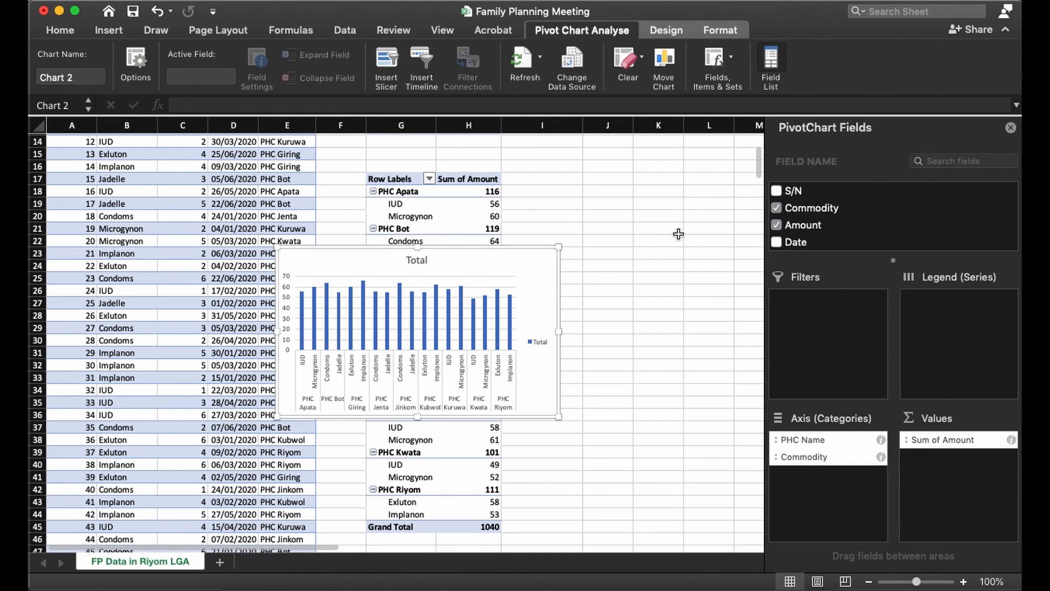
pyautogui.moveTo(487, 261); pyautogui.dragTo(713, 213)
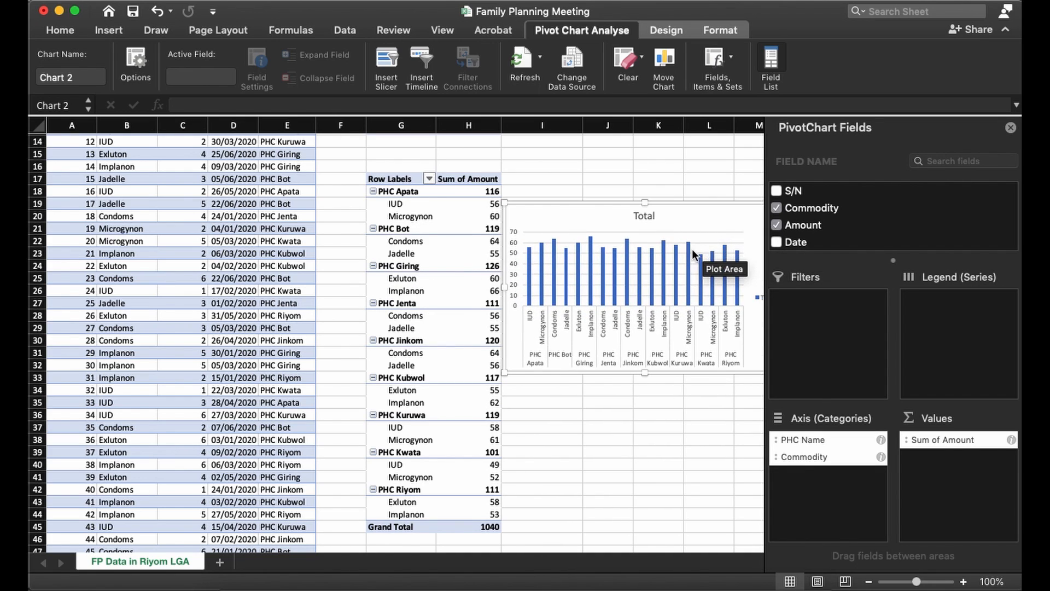
# Compare the chart's categories with the pivot table's row labels and shift the chart slightly up and away from the table.
pyautogui.scroll(3, 660, 265)
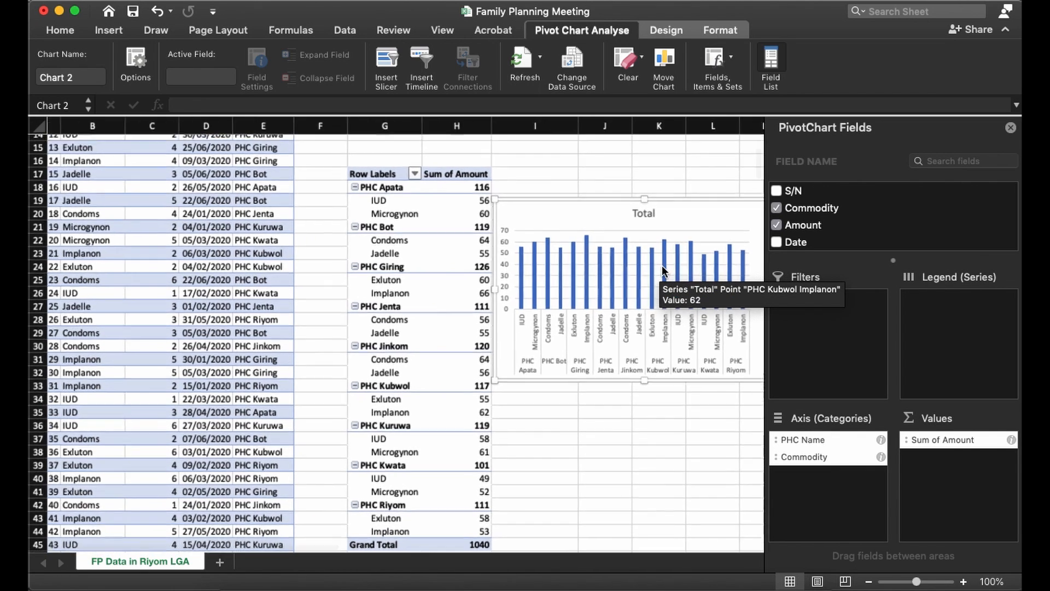
pyautogui.hscroll(3, 648, 268)
pyautogui.scroll(3, 526, 279)
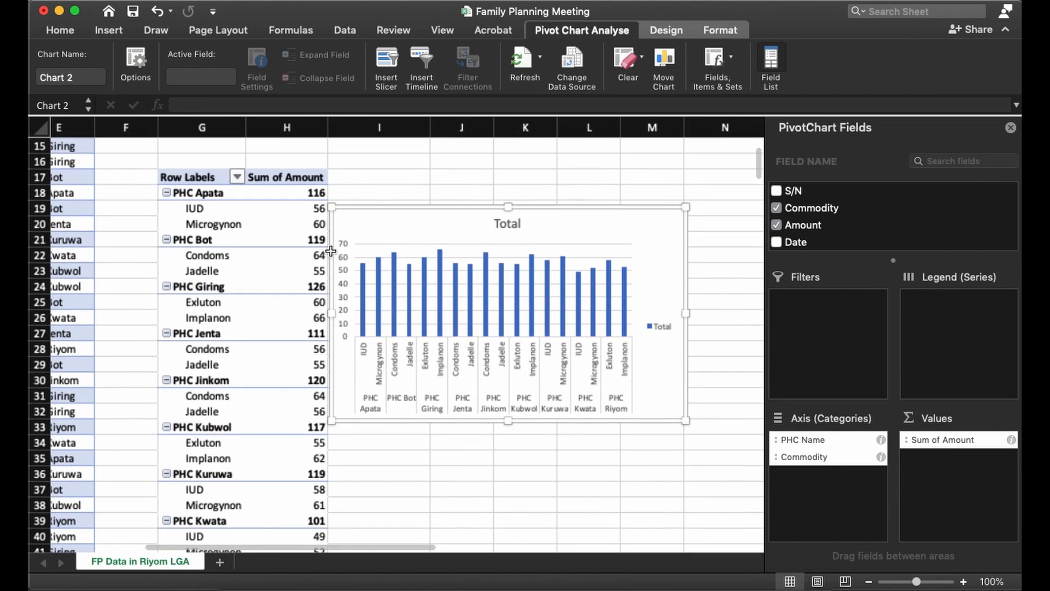
pyautogui.moveTo(227, 225); pyautogui.dragTo(275, 417)
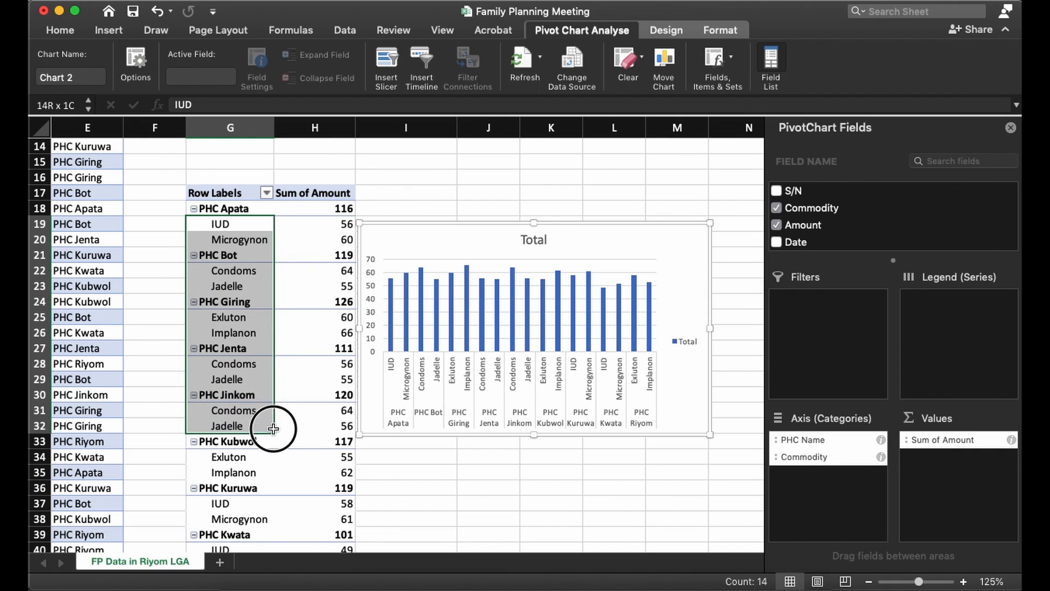
pyautogui.click(467, 249)
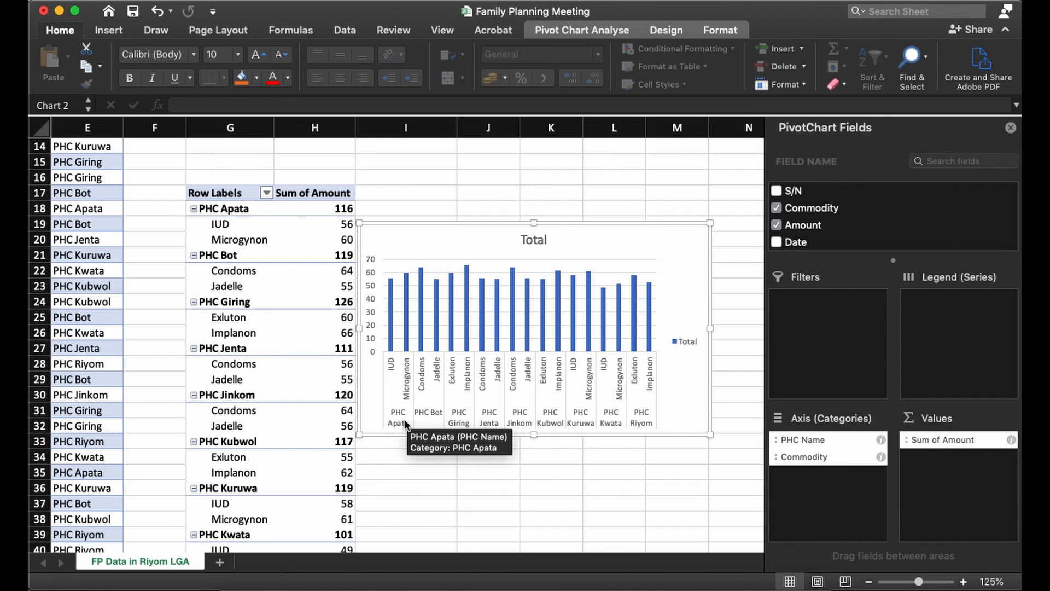
pyautogui.click(430, 415)
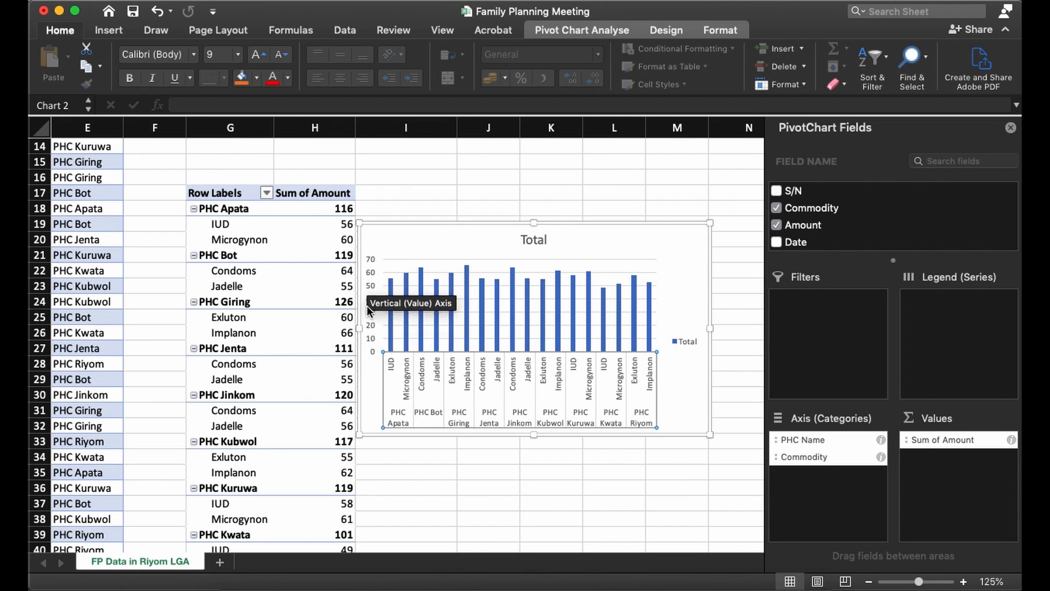
pyautogui.moveTo(389, 324)
pyautogui.moveTo(468, 243); pyautogui.dragTo(481, 225)
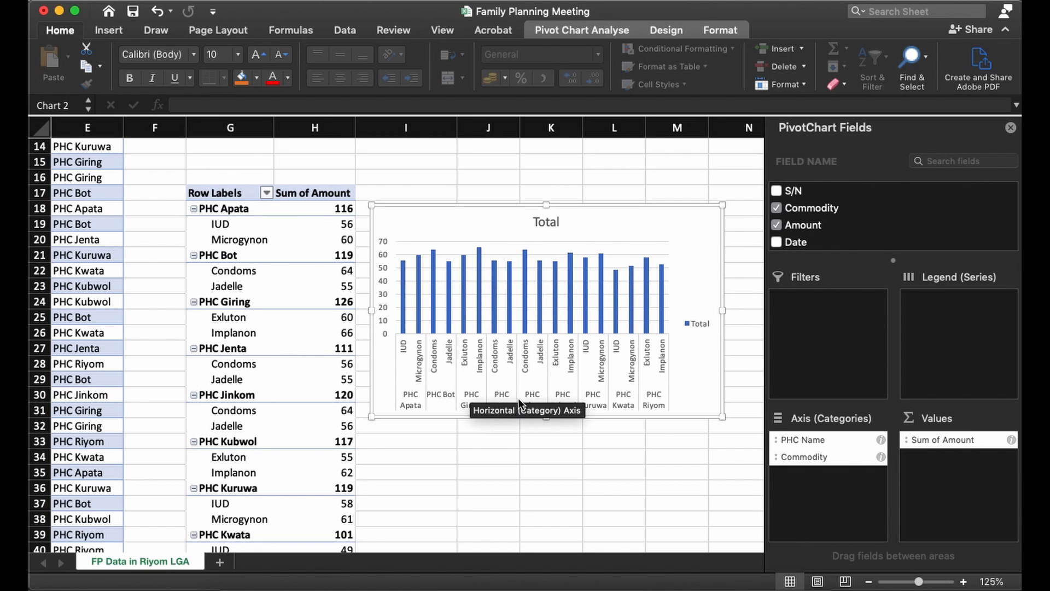
# Change the pivot chart's title to "Chart showing the number of commodities per PHC" and deselect the chart.
pyautogui.click(547, 223)
pyautogui.doubleClick(536, 223)
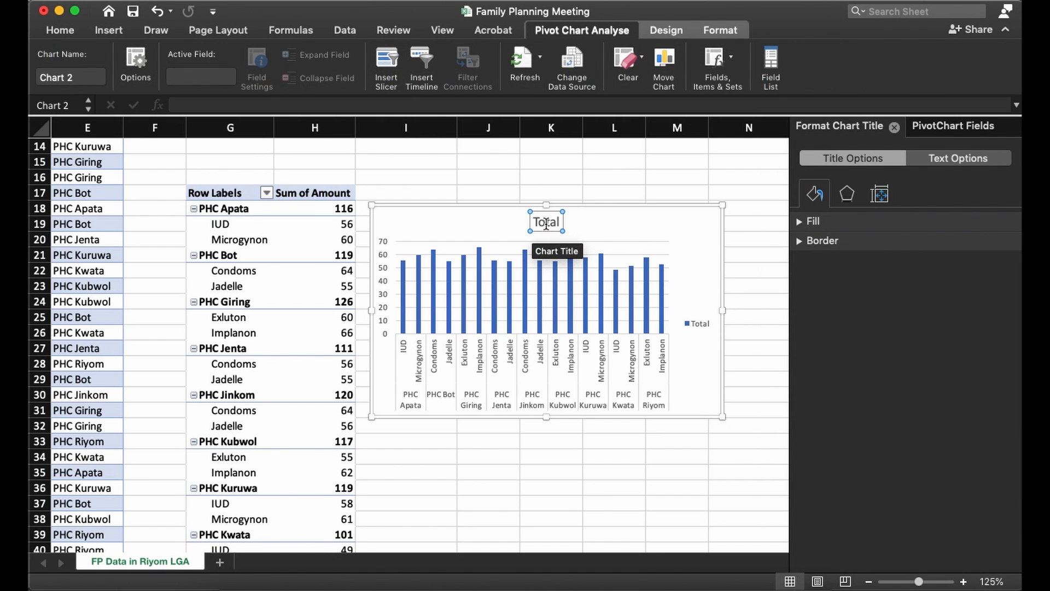
pyautogui.write('Amoun')
pyautogui.press('BackSpace')
pyautogui.press('BackSpace')
pyautogui.press('BackSpace')
pyautogui.press('BackSpace')
pyautogui.press('BackSpace')
pyautogui.write('Char')
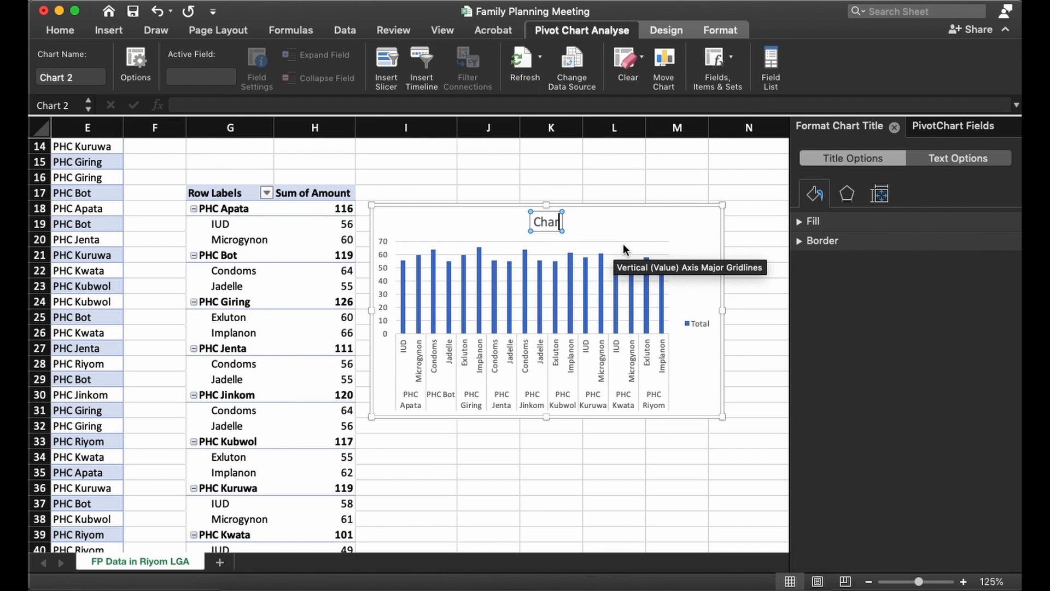
pyautogui.write('t showi')
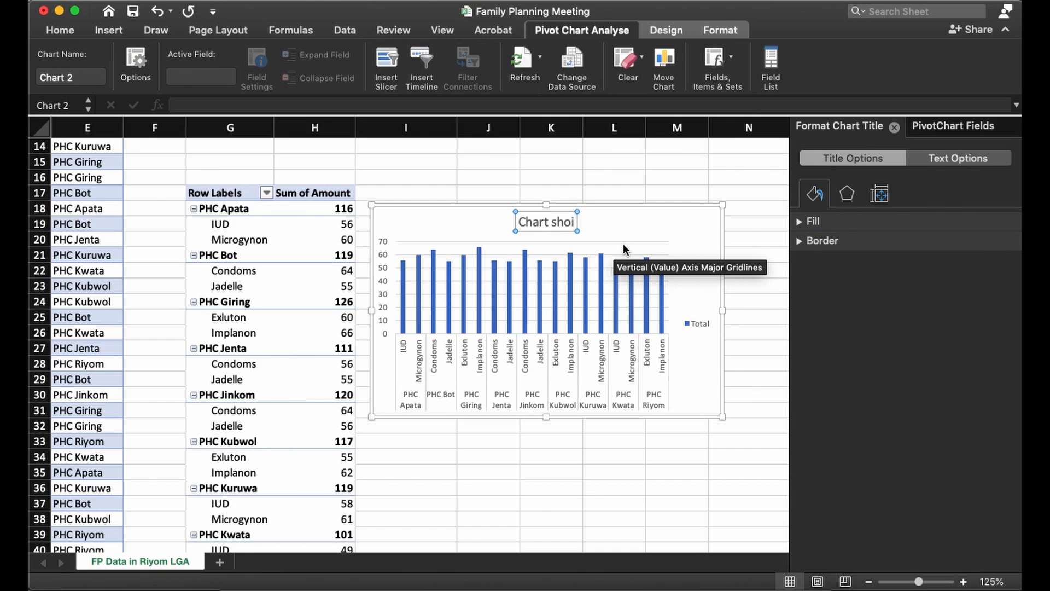
pyautogui.write('ng the amo')
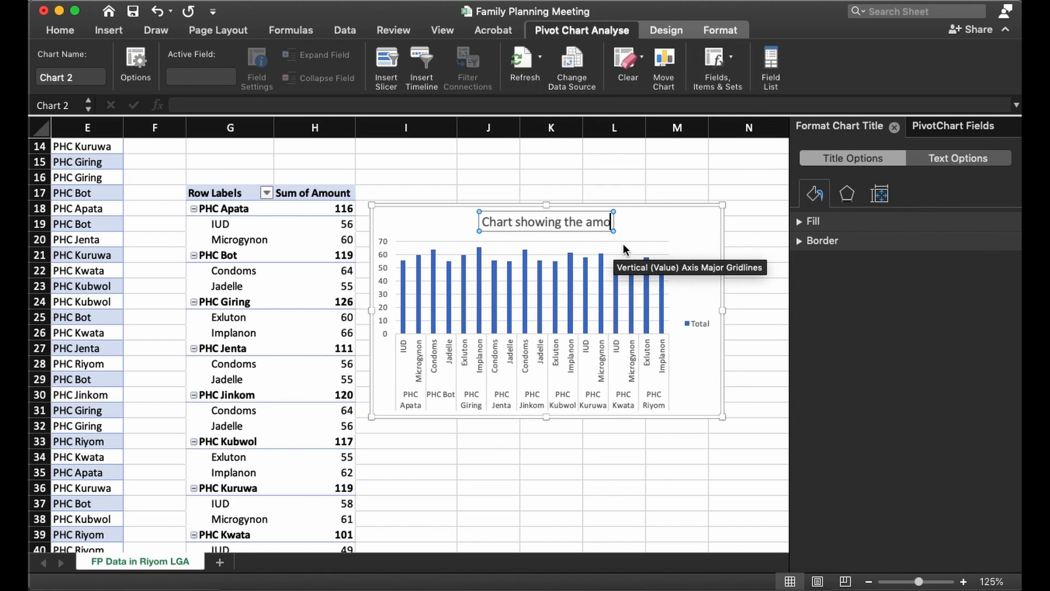
pyautogui.write('unt')
pyautogui.press('BackSpace')
pyautogui.press('BackSpace')
pyautogui.press('BackSpace')
pyautogui.press('BackSpace')
pyautogui.press('BackSpace')
pyautogui.press('BackSpace')
pyautogui.write('ny')
pyautogui.press('BackSpace')
pyautogui.write('umber of')
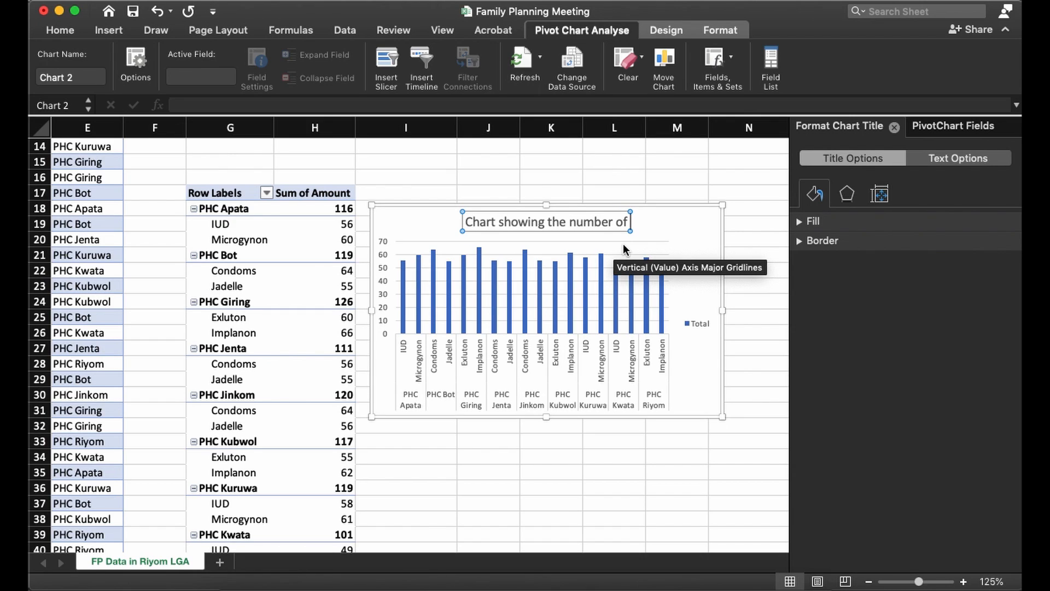
pyautogui.write('commodities')
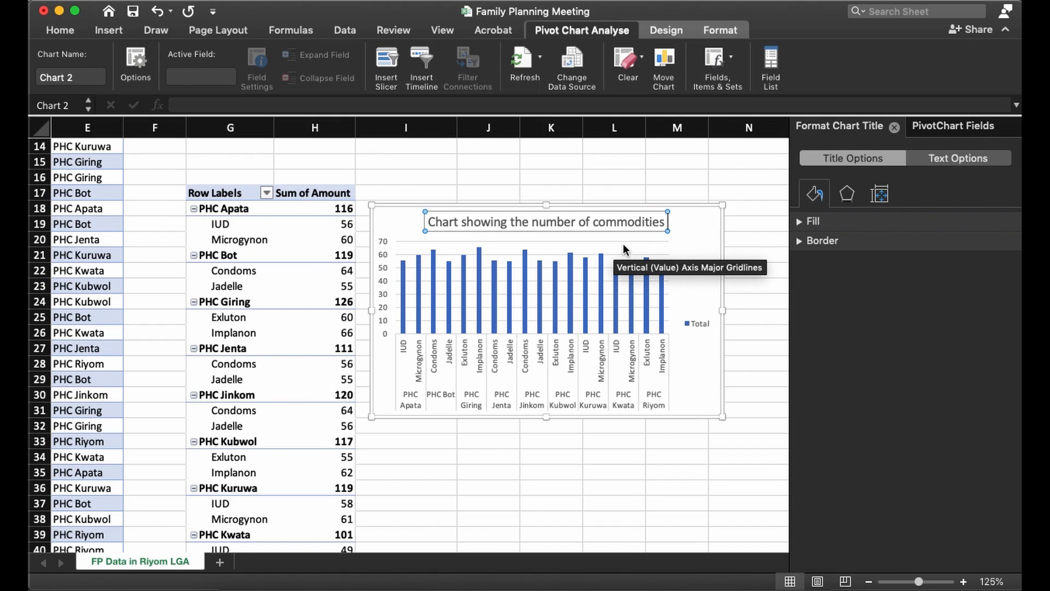
pyautogui.write(' per PHC')
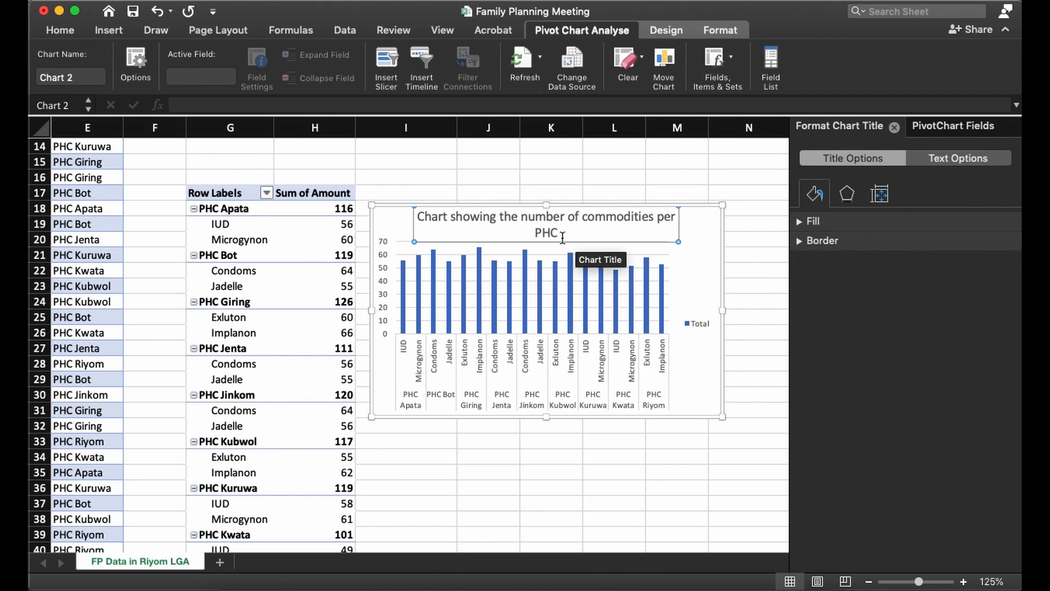
pyautogui.click(581, 215)
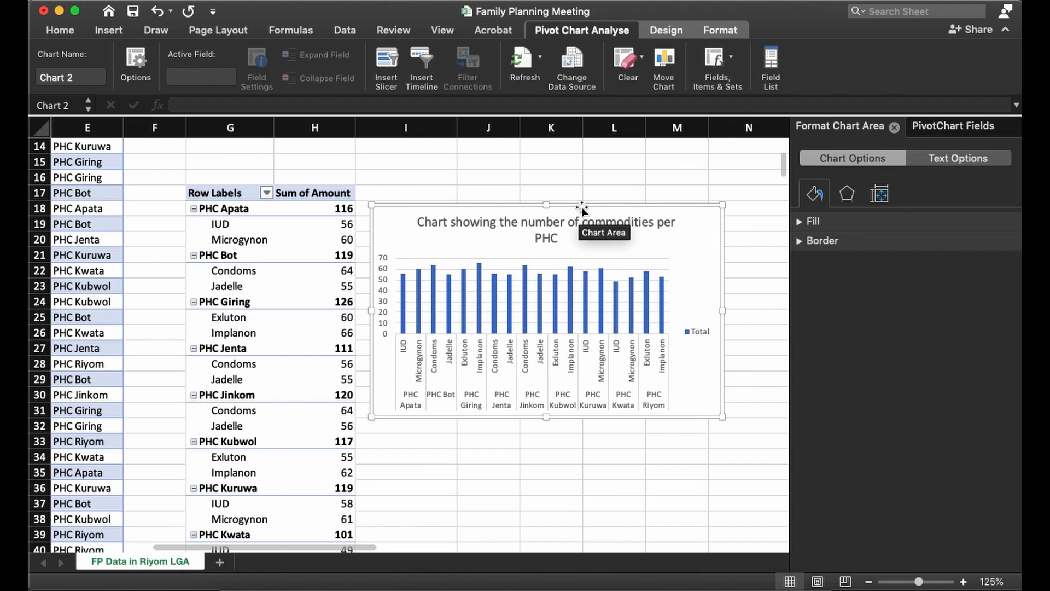
pyautogui.click(541, 179)
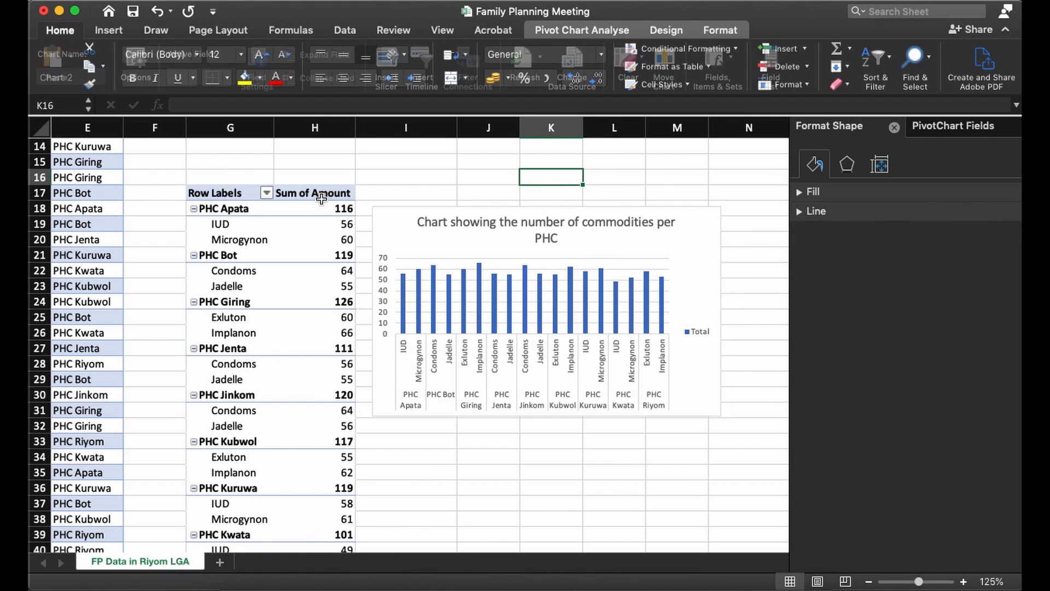
# Review the percentage pivot table, the per-facility pivot table and the pivot chart on the sheet.
pyautogui.scroll(3, 355, 211)
pyautogui.hscroll(-1, 353, 218)
pyautogui.scroll(4, 352, 218)
pyautogui.hscroll(-1, 328, 210)
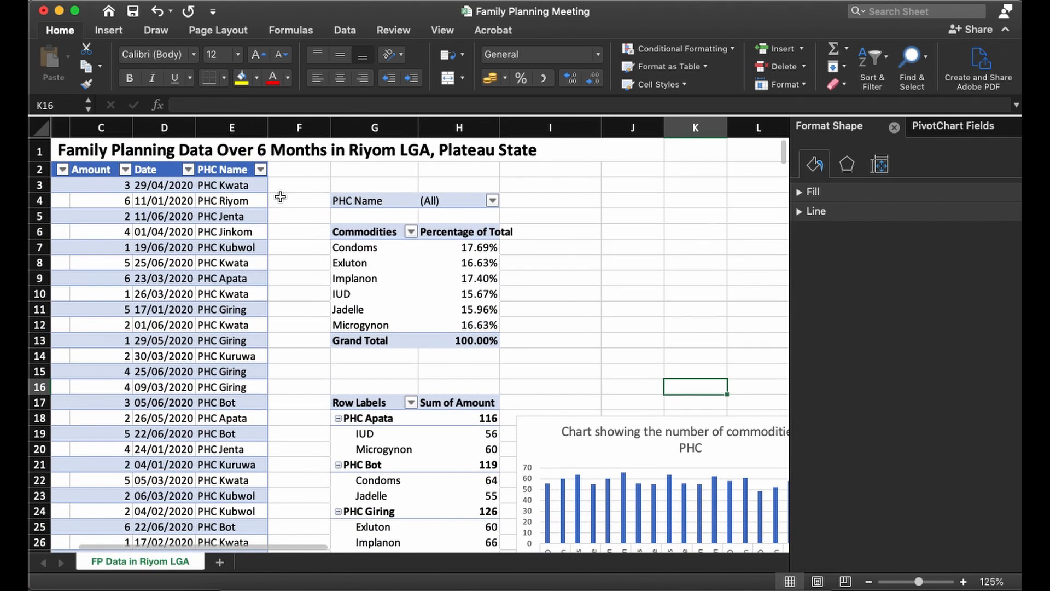
pyautogui.hscroll(-1, 262, 219)
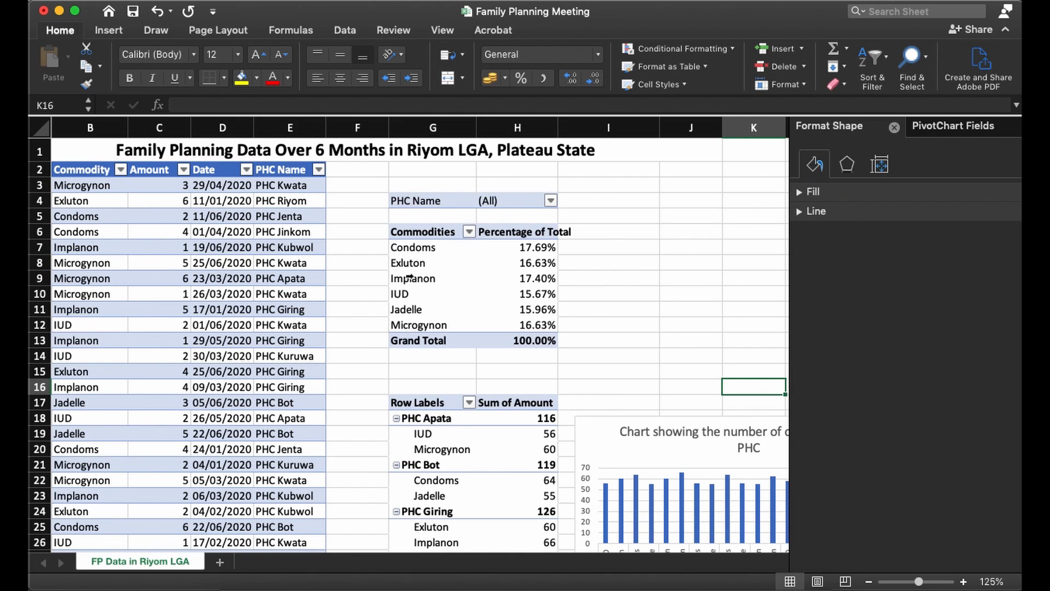
pyautogui.click(444, 260)
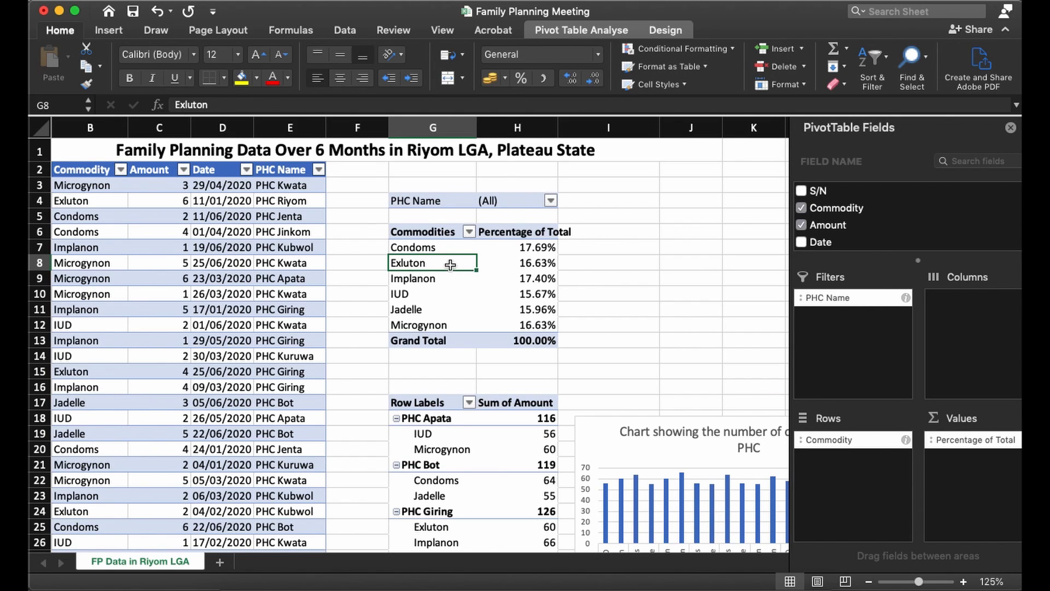
pyautogui.click(429, 247)
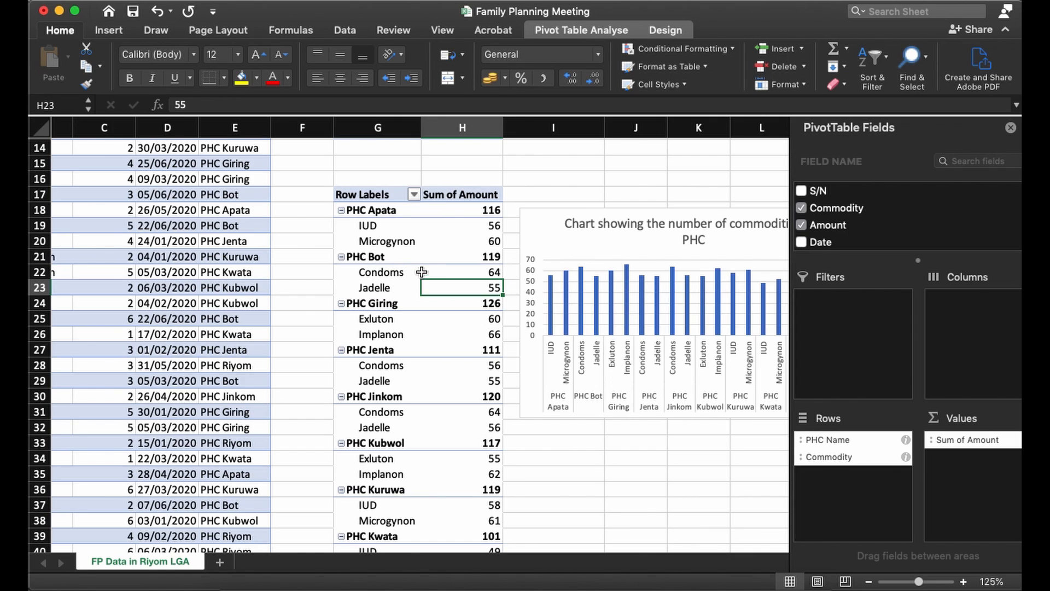
pyautogui.click(432, 235)
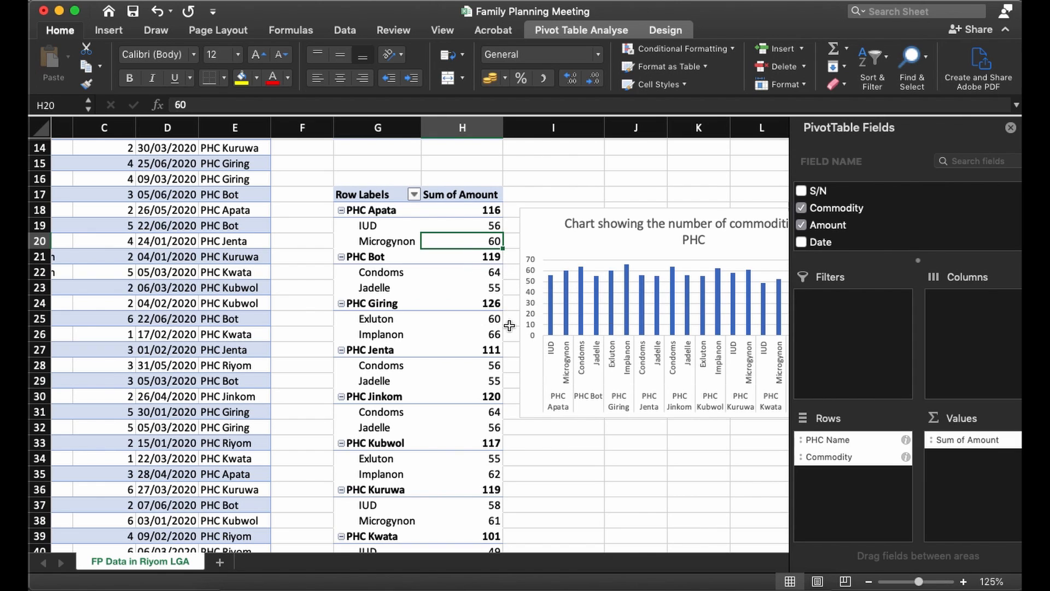
pyautogui.scroll(4, 549, 305)
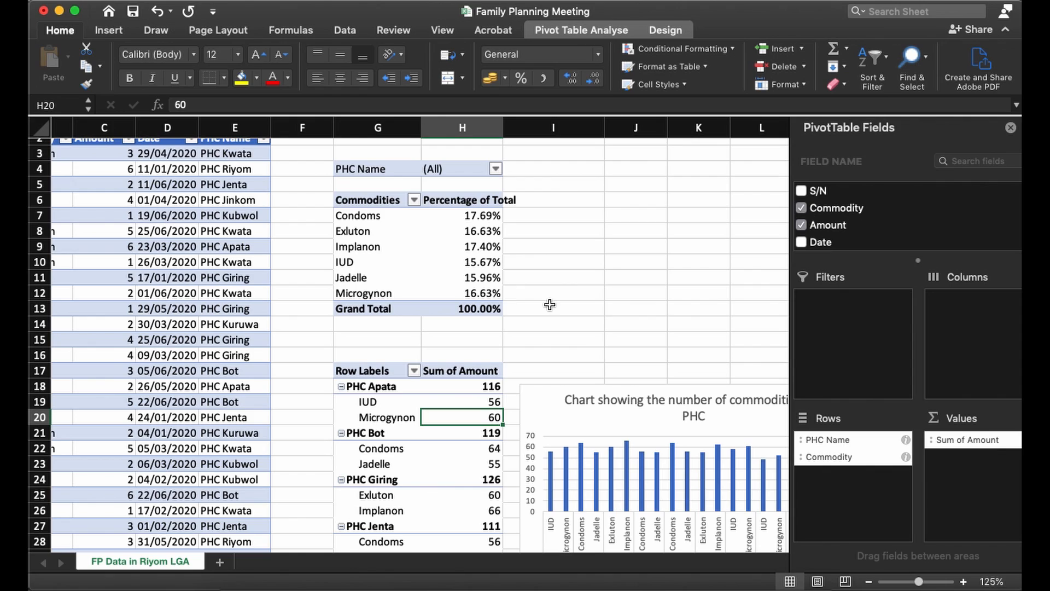